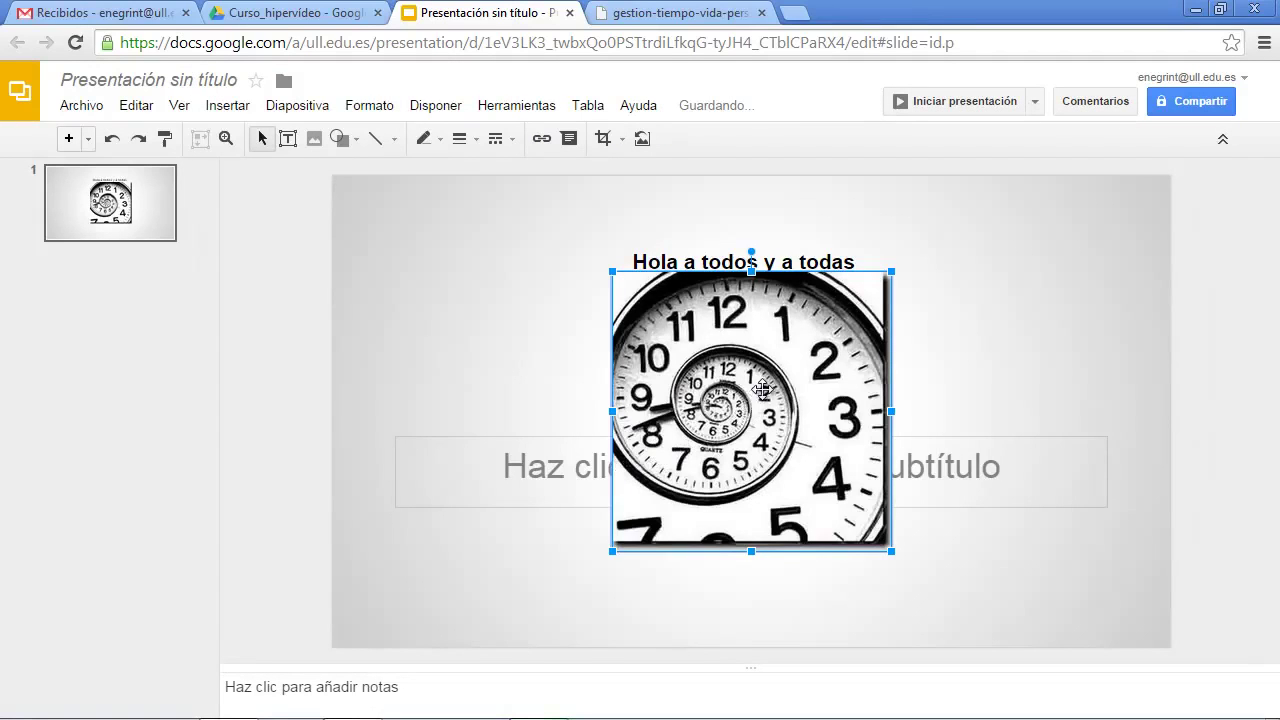
Step: Place the clock image in the left half of the slide below the title and shift the title box slightly upward
{"action": "left_click_drag", "start_coordinate": [764, 384], "coordinate": [800, 423]}
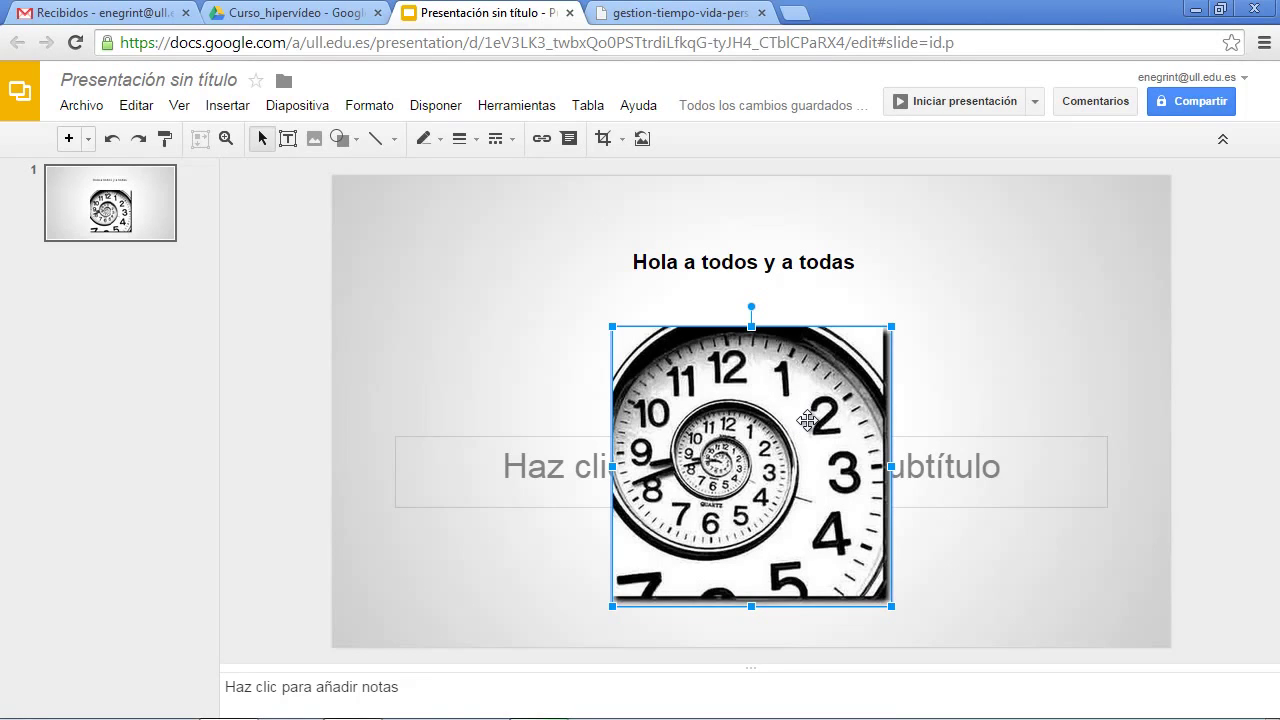
{"action": "left_click_drag", "start_coordinate": [807, 420], "coordinate": [625, 404]}
{"action": "left_click_drag", "start_coordinate": [835, 180], "coordinate": [852, 170]}
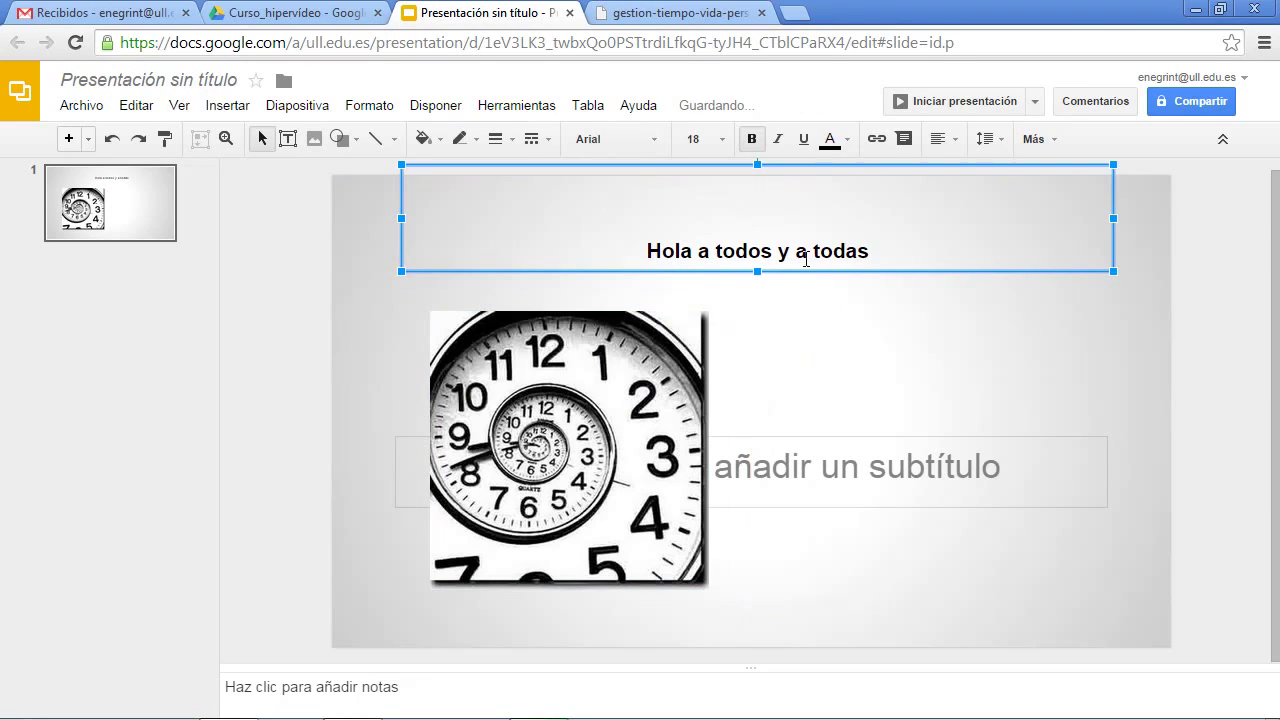
Step: Give the clock image a solid-line border
{"action": "left_click", "coordinate": [605, 370]}
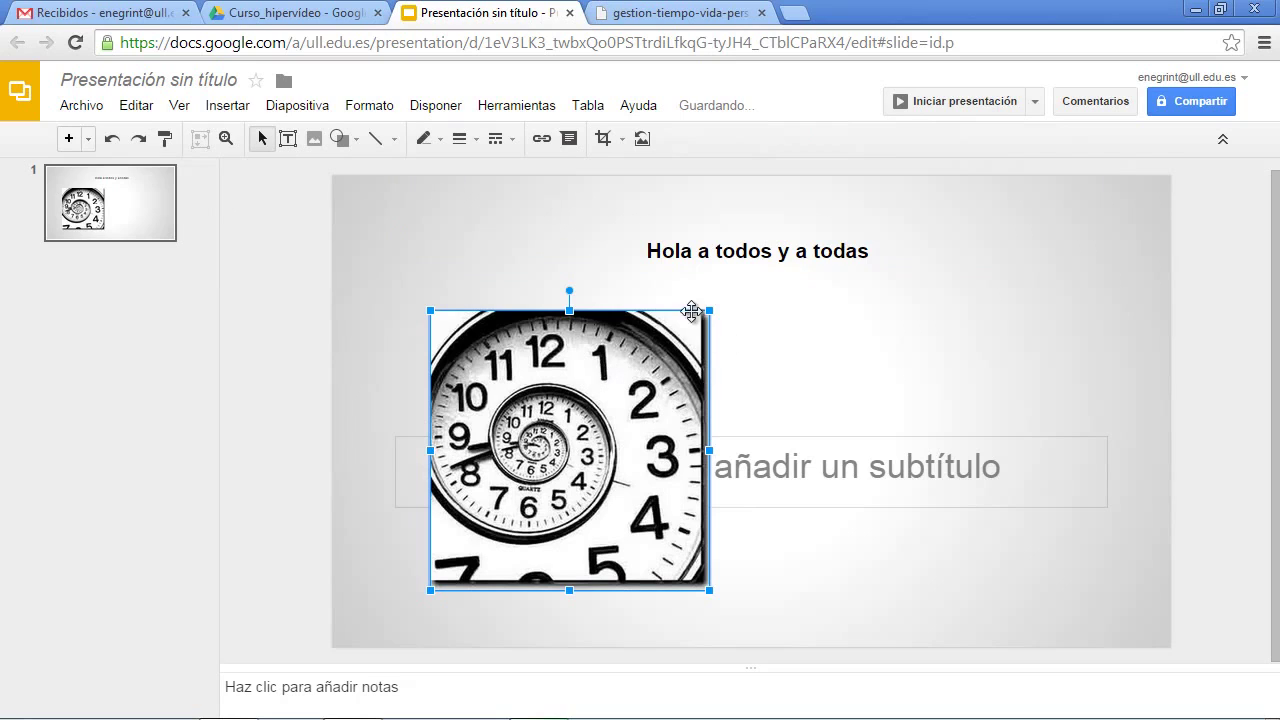
{"action": "left_click", "coordinate": [510, 138]}
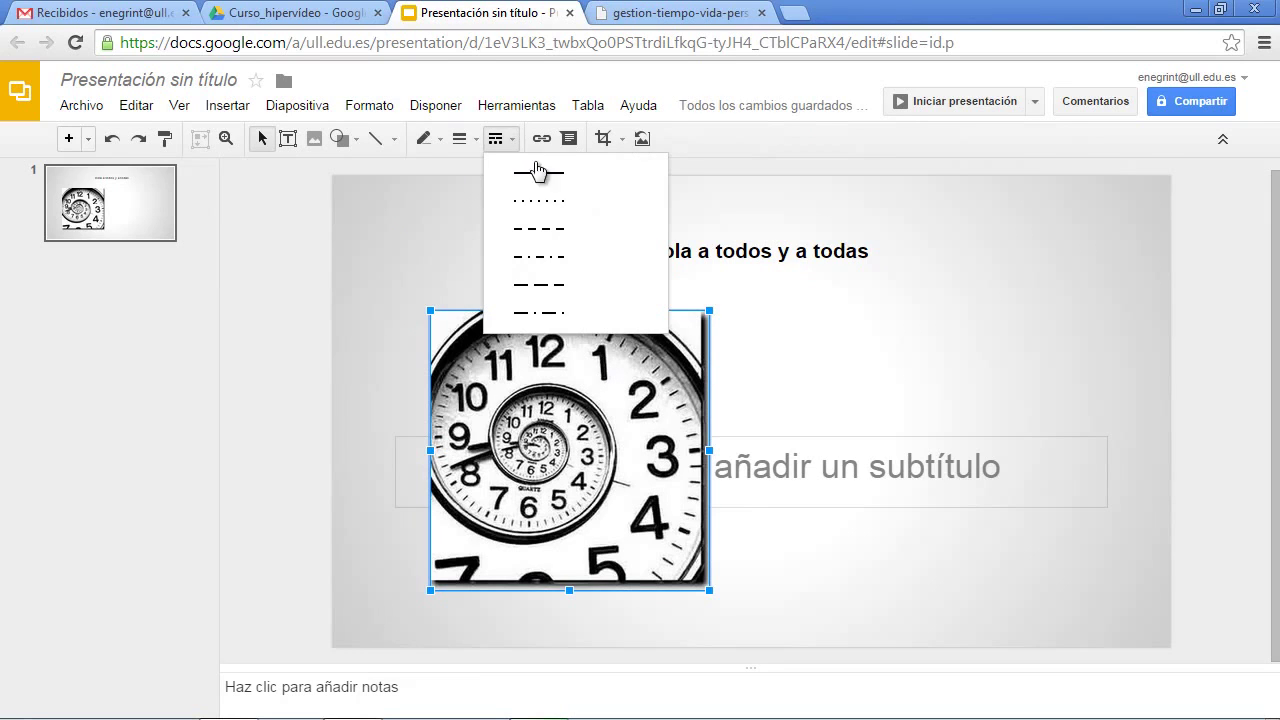
{"action": "left_click", "coordinate": [535, 170]}
Step: Move the clock image to the right half of the slide, just below the title
{"action": "left_click_drag", "start_coordinate": [638, 358], "coordinate": [946, 342]}
{"action": "left_click", "coordinate": [1080, 300]}
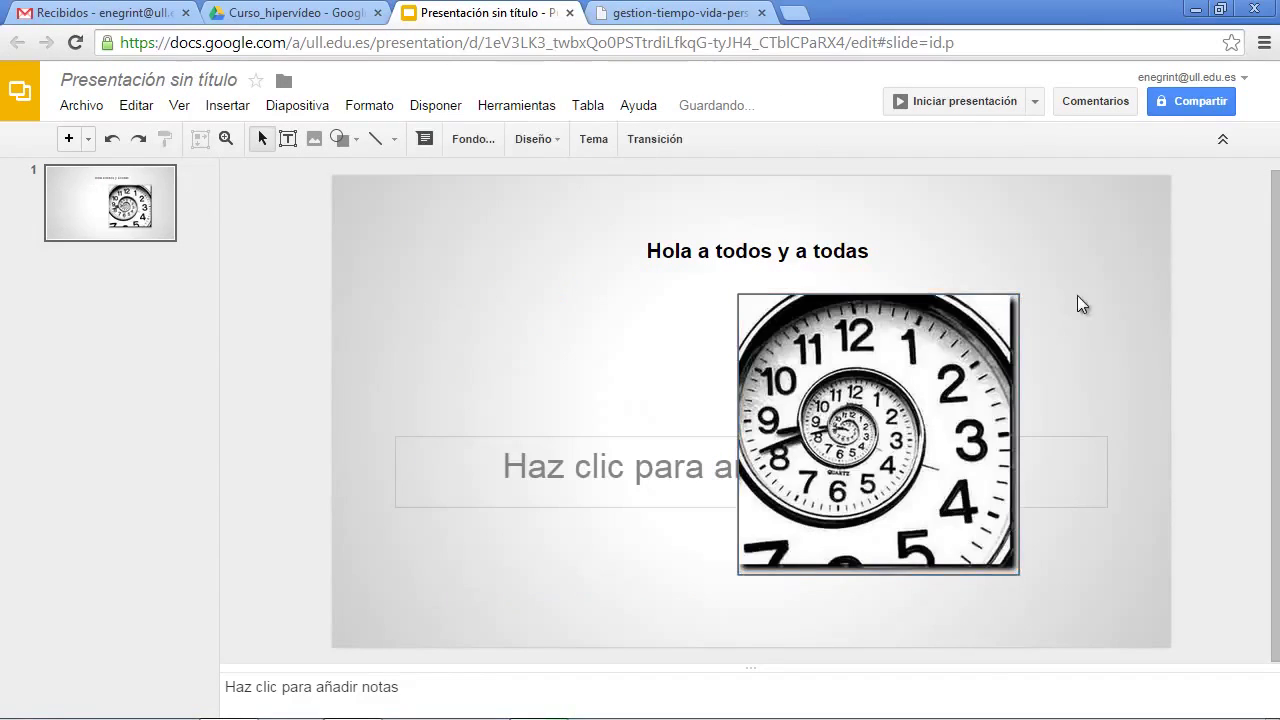
{"action": "left_click", "coordinate": [919, 413]}
{"action": "left_click_drag", "start_coordinate": [919, 413], "coordinate": [969, 407]}
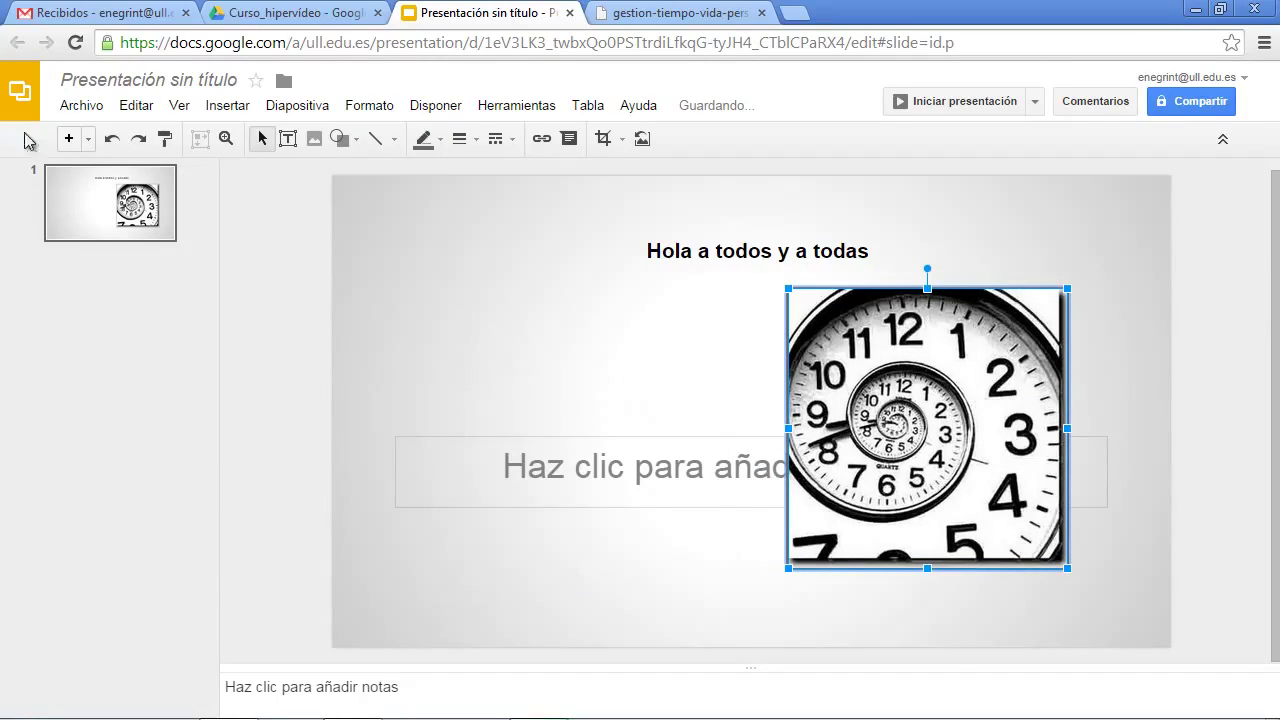
Step: Add a second slide and set its transition to "Mover diapositiva desde la derecha"
{"action": "left_click", "coordinate": [71, 139]}
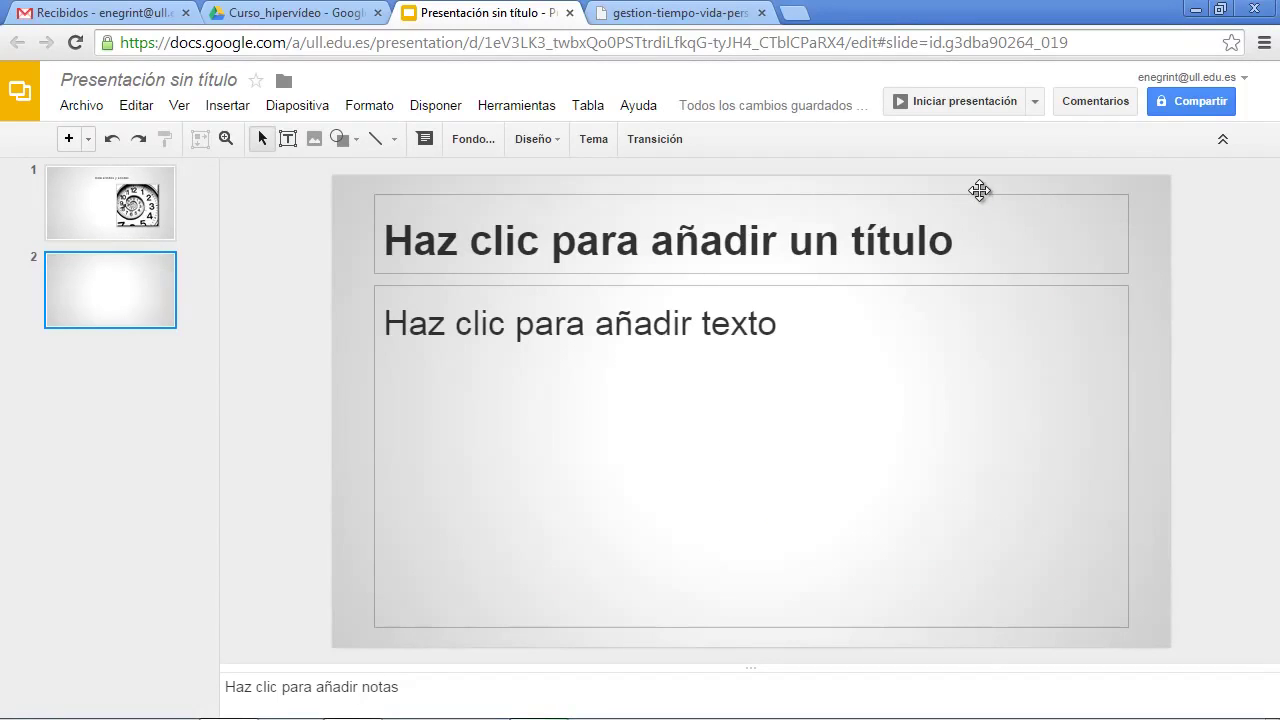
{"action": "left_click", "coordinate": [658, 140]}
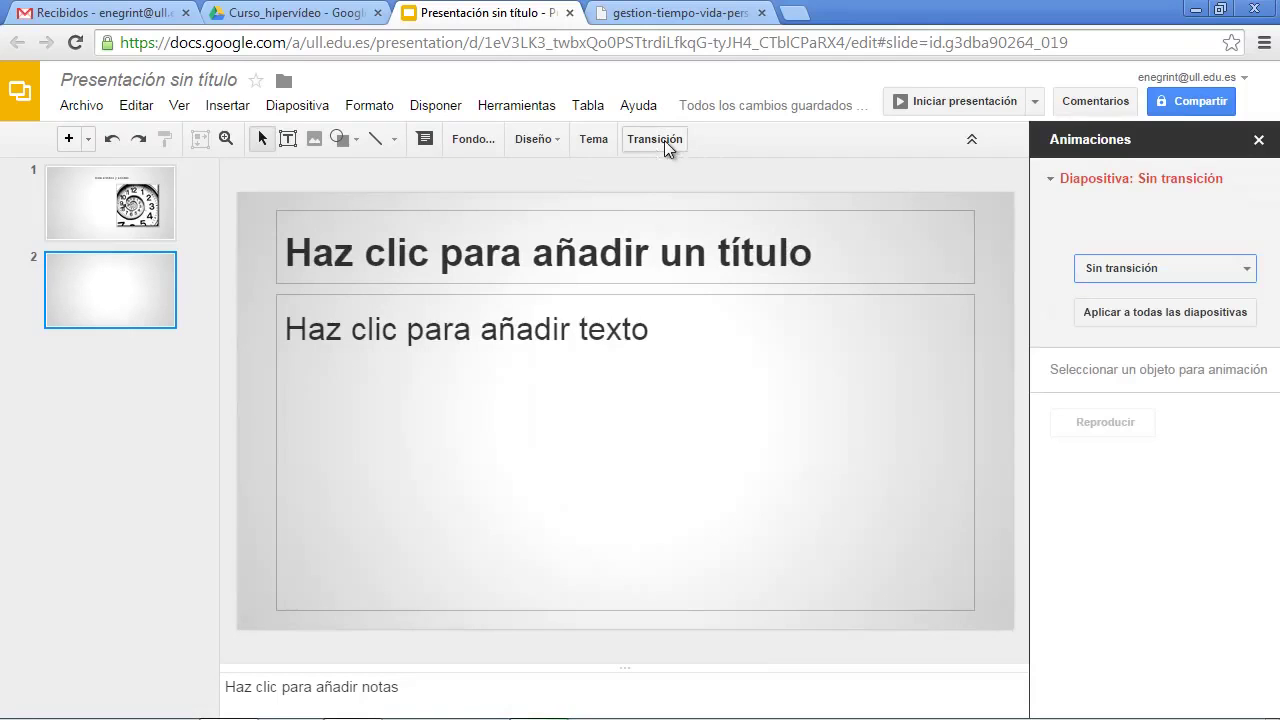
{"action": "left_click", "coordinate": [1250, 276]}
{"action": "left_click", "coordinate": [1097, 330]}
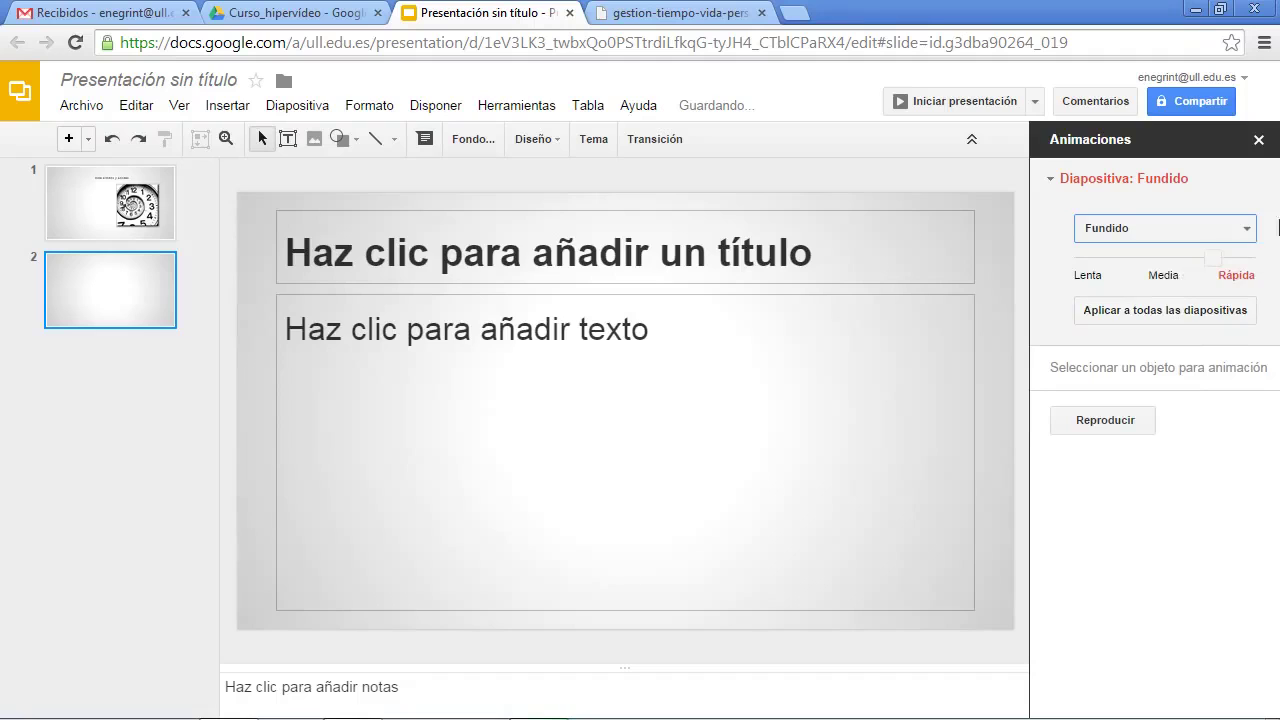
{"action": "left_click", "coordinate": [1250, 230]}
{"action": "left_click", "coordinate": [1200, 317]}
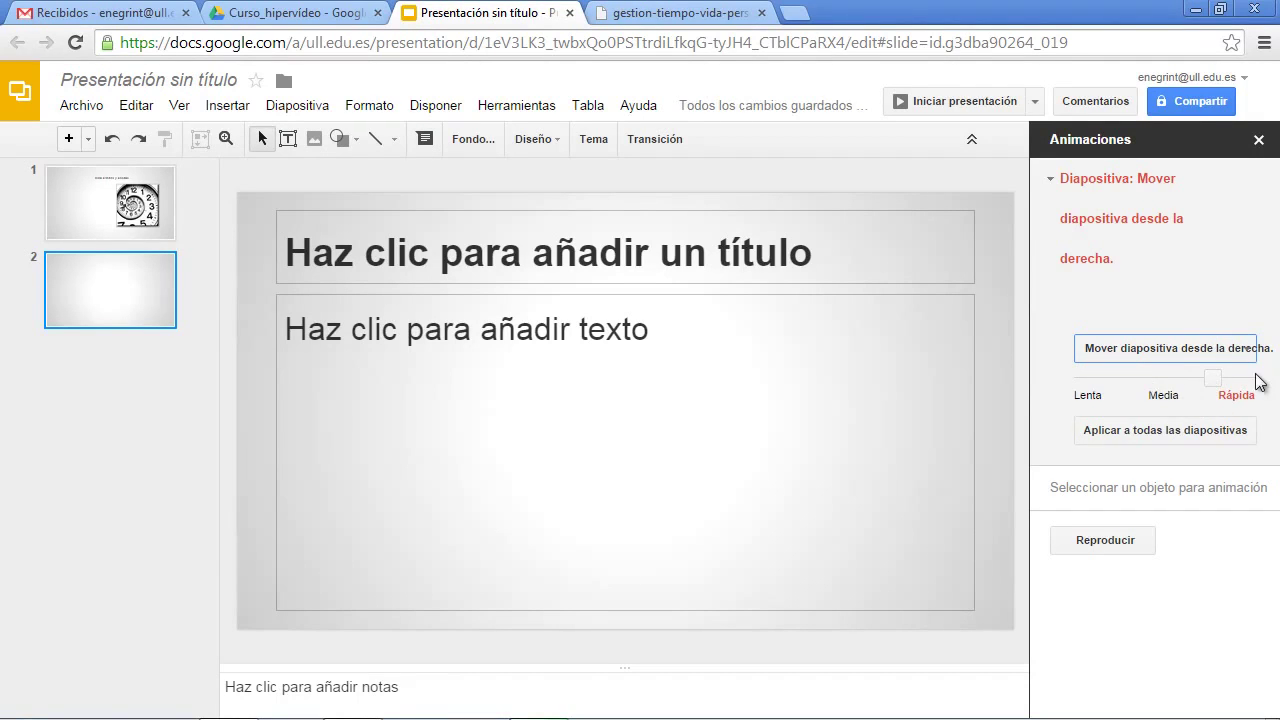
Step: Play the presentation to preview the transition between the two slides, and exit back to the editor
{"action": "left_click", "coordinate": [913, 101]}
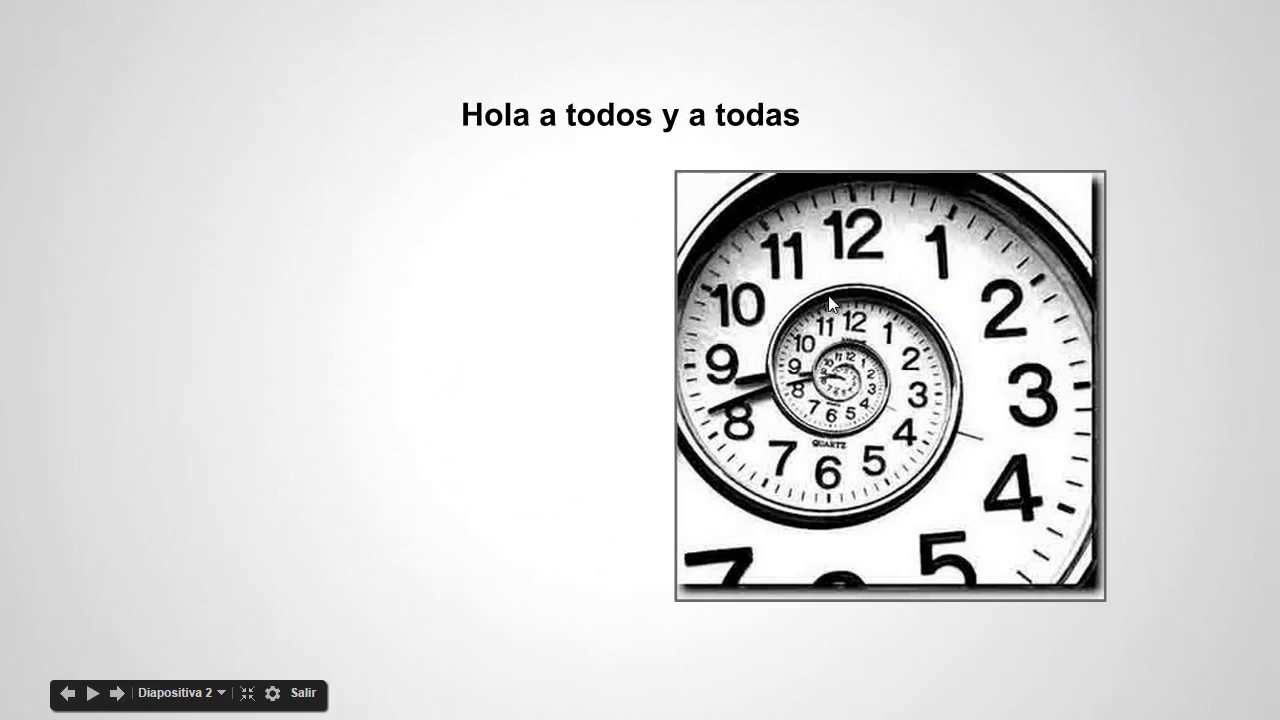
{"action": "left_click", "coordinate": [828, 295]}
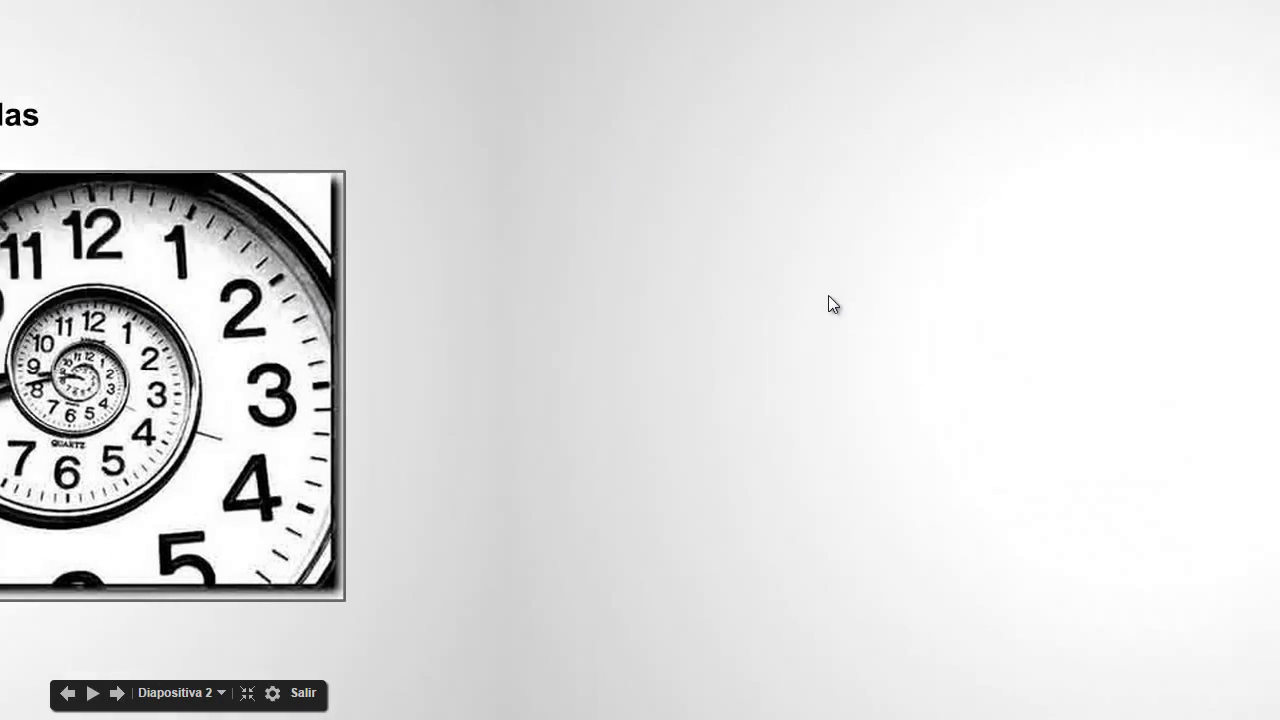
{"action": "left_click", "coordinate": [303, 693]}
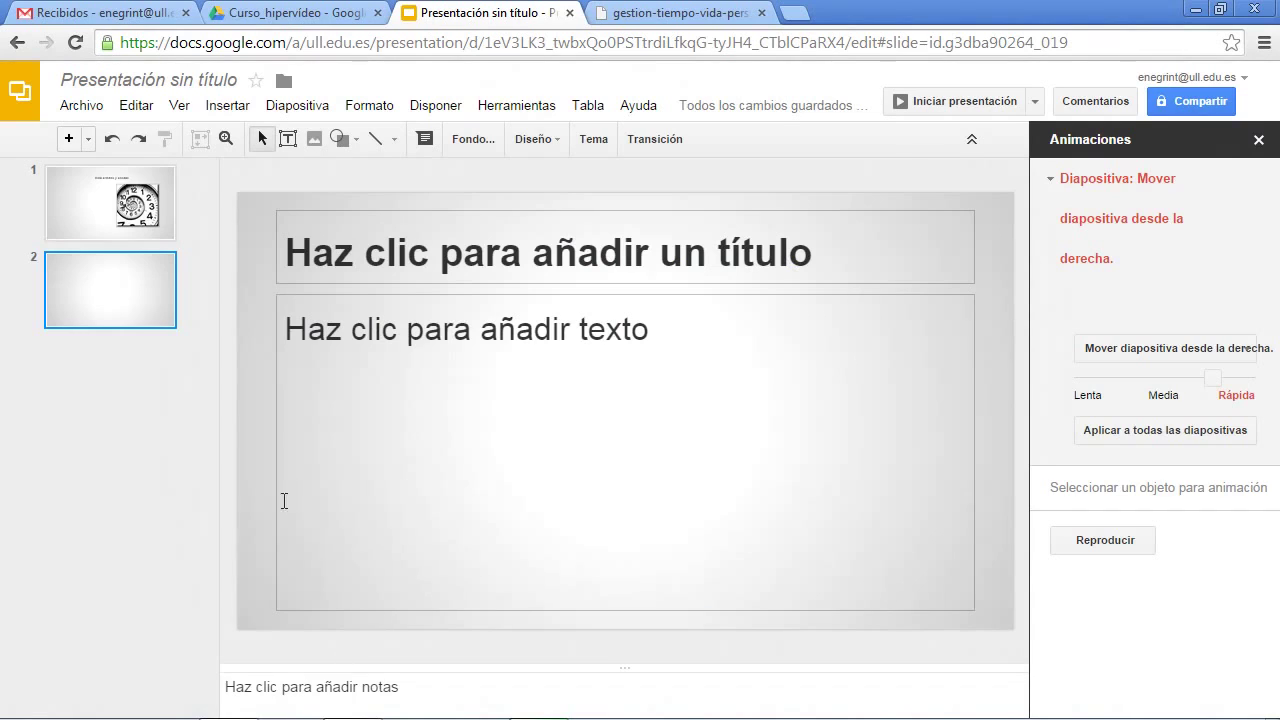
{"action": "left_click", "coordinate": [183, 476]}
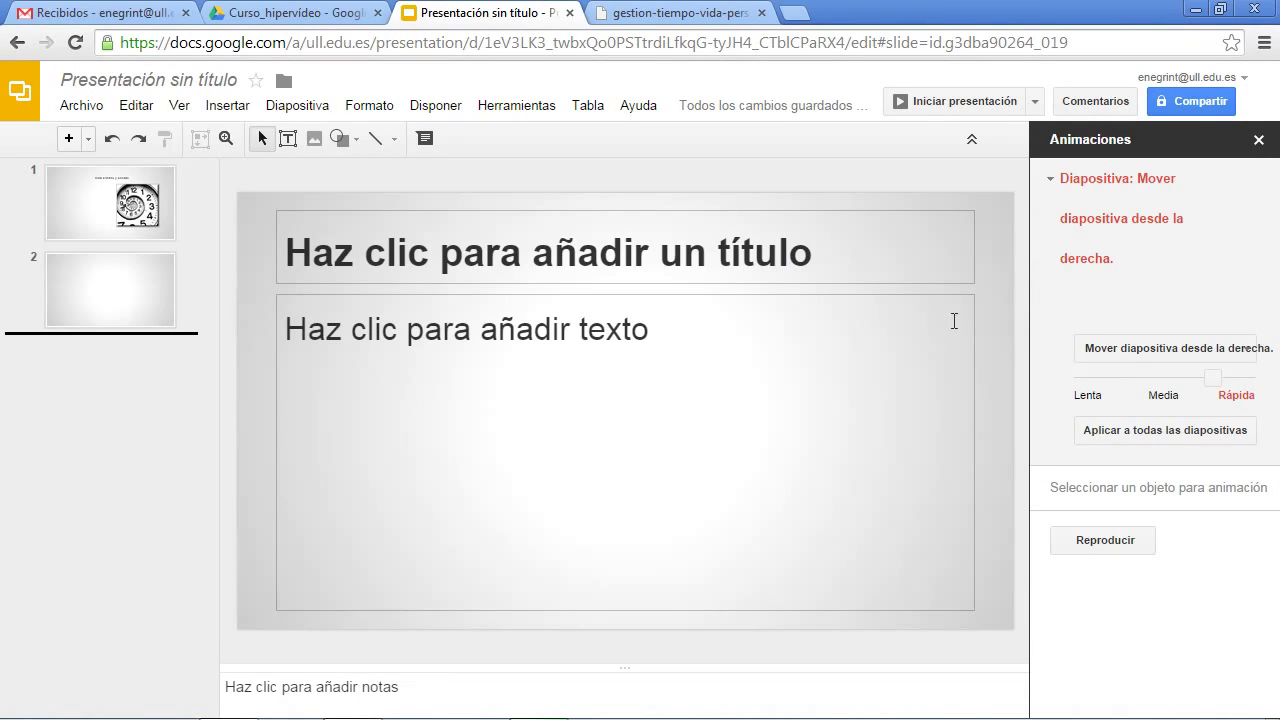
Step: Start sharing the presentation and save it under the name "Pueba1"
{"action": "left_click", "coordinate": [1215, 101]}
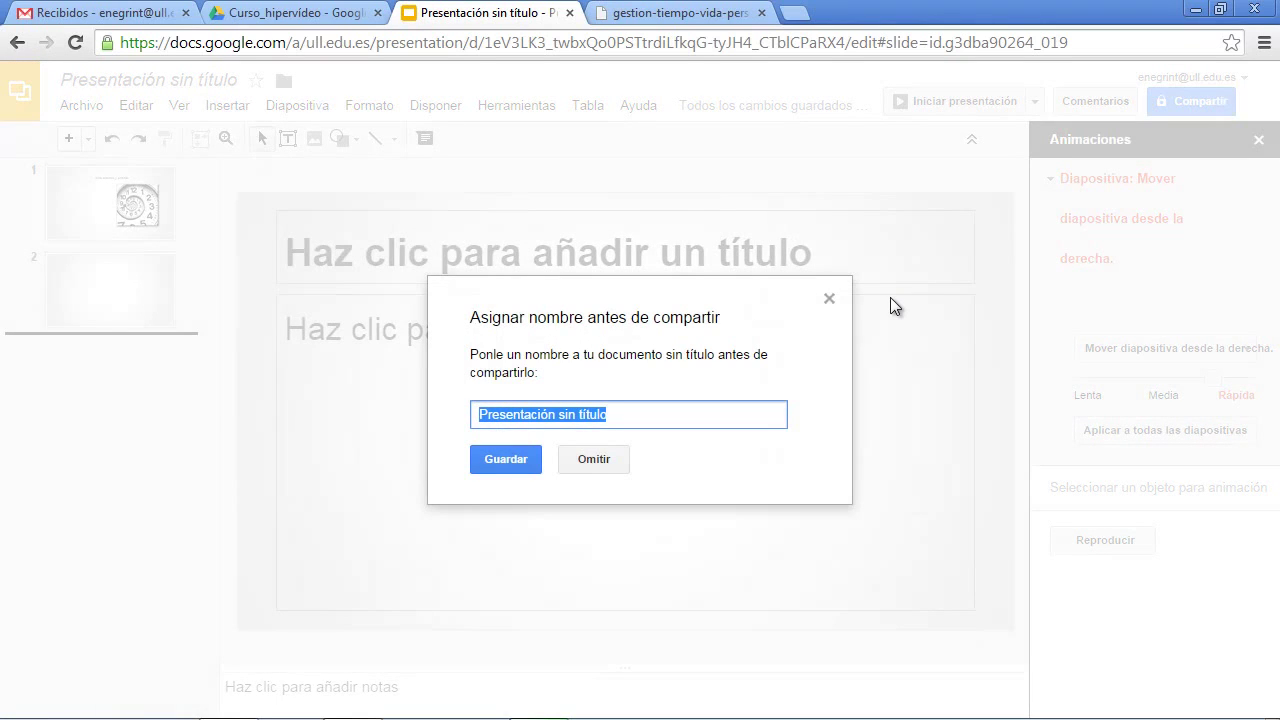
{"action": "type", "text": "Pue"}
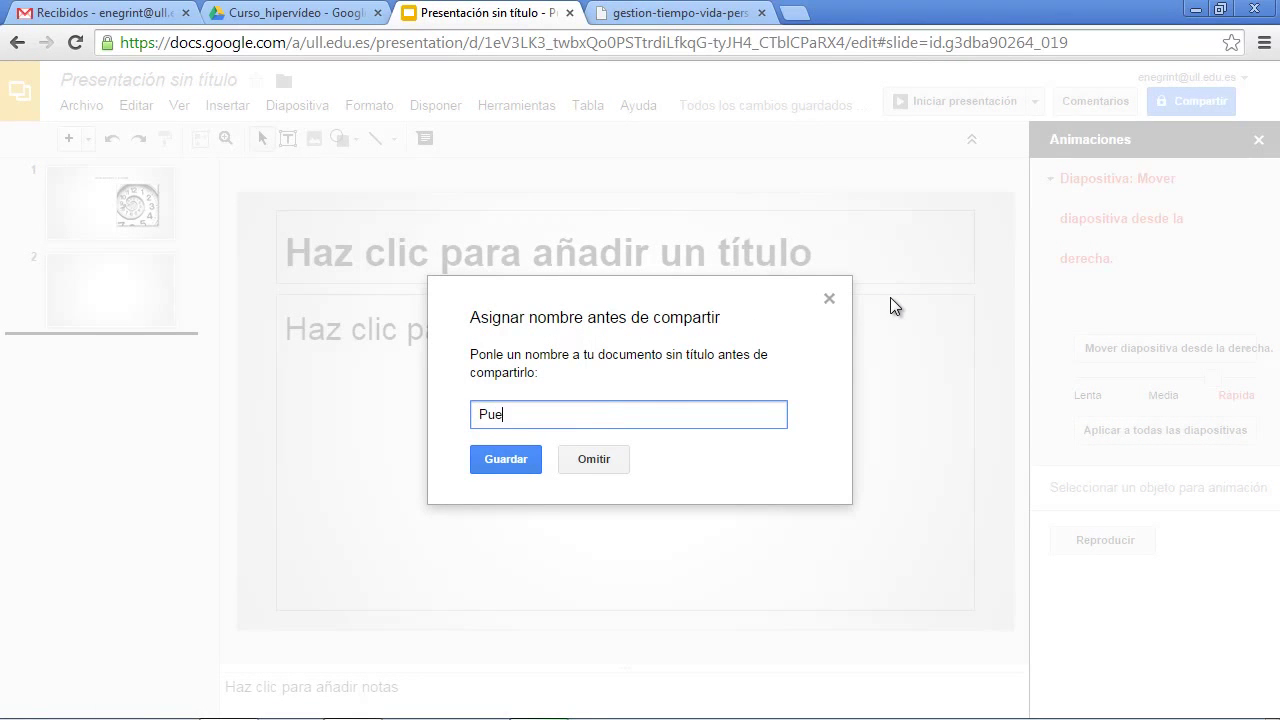
{"action": "type", "text": "ba1"}
{"action": "left_click", "coordinate": [528, 452]}
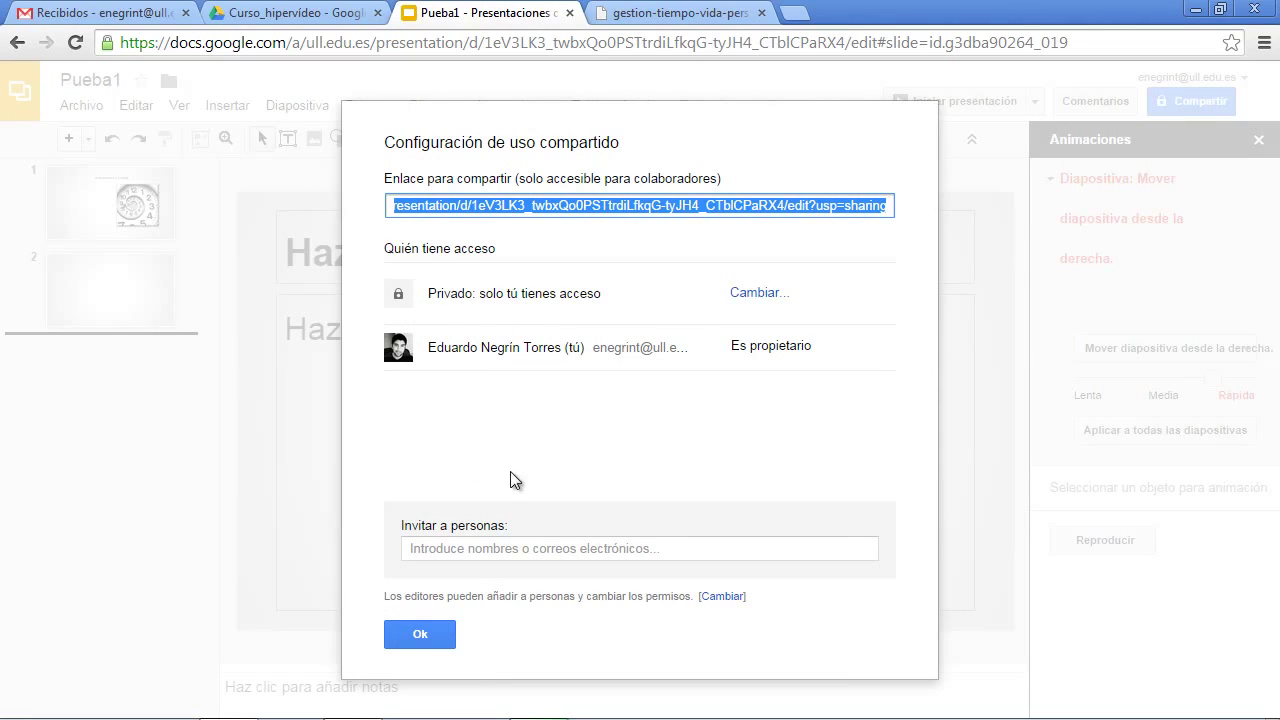
Step: Add a suggested contact as the person invited to the presentation
{"action": "left_click", "coordinate": [491, 548]}
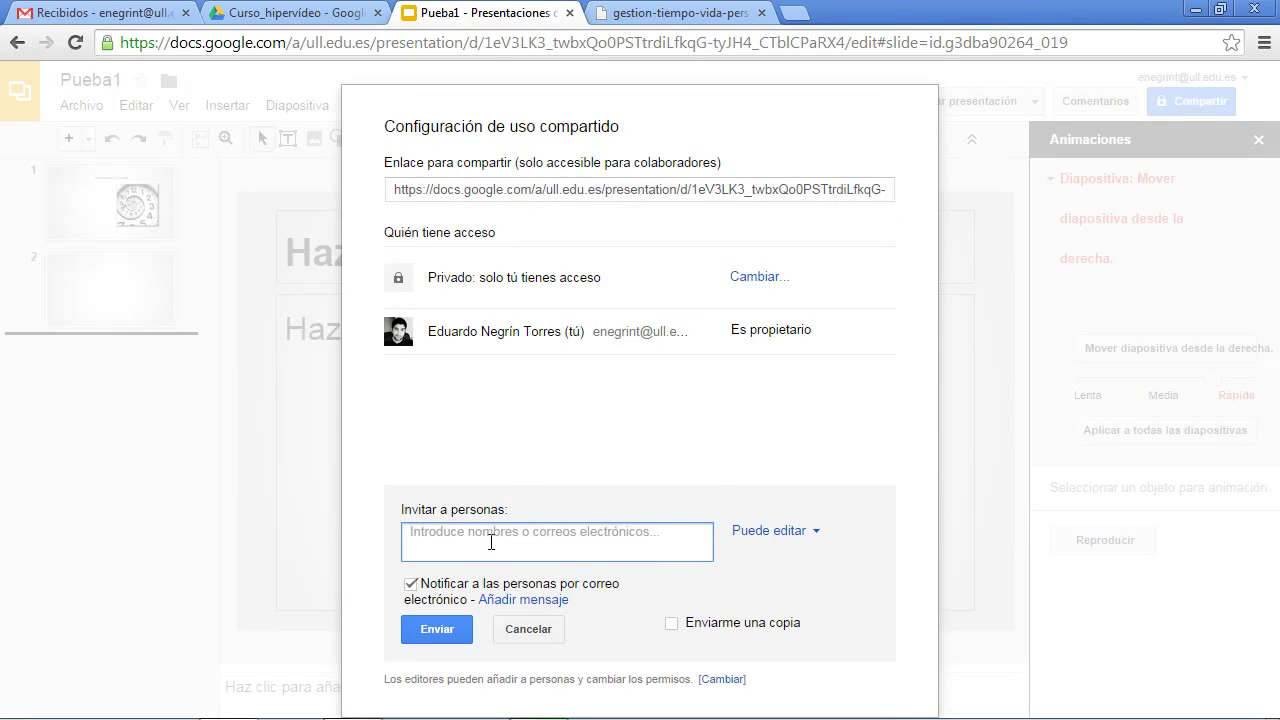
{"action": "type", "text": "paloma"}
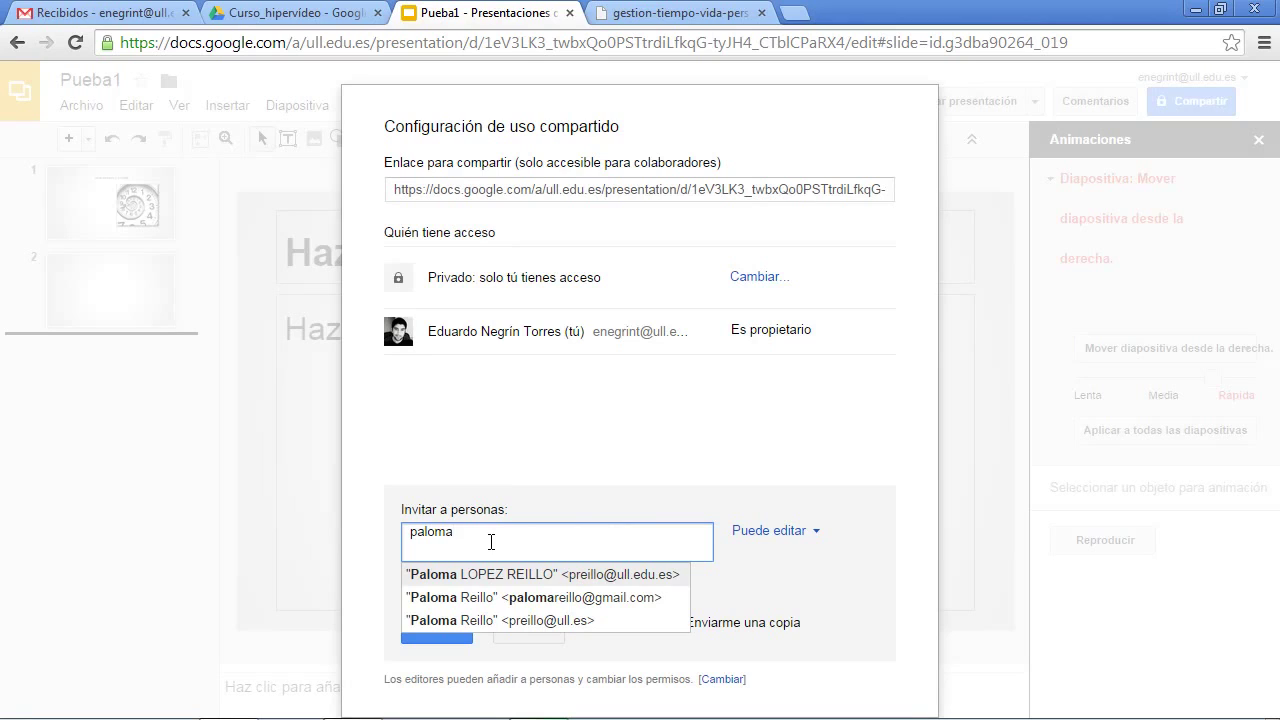
{"action": "left_click", "coordinate": [497, 575]}
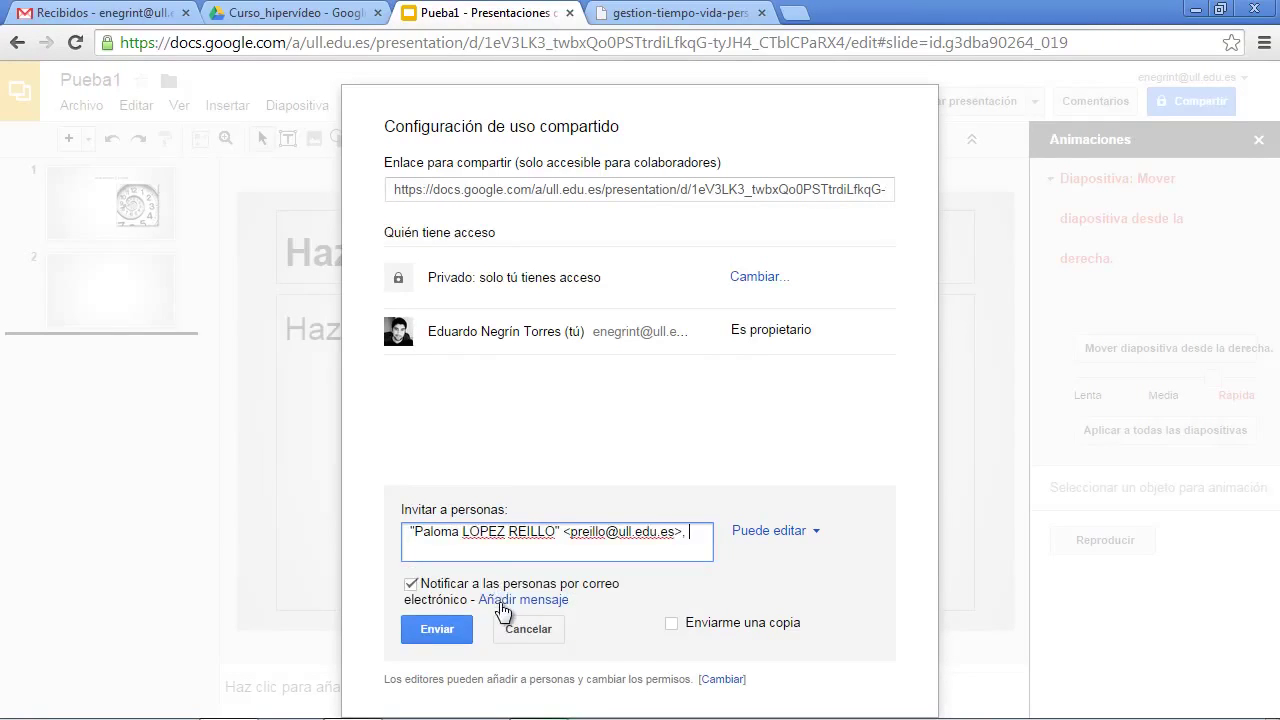
Step: Add the invitation message "Aquí te envío..." and check the permission options, keeping "Puede editar"
{"action": "left_click", "coordinate": [501, 600]}
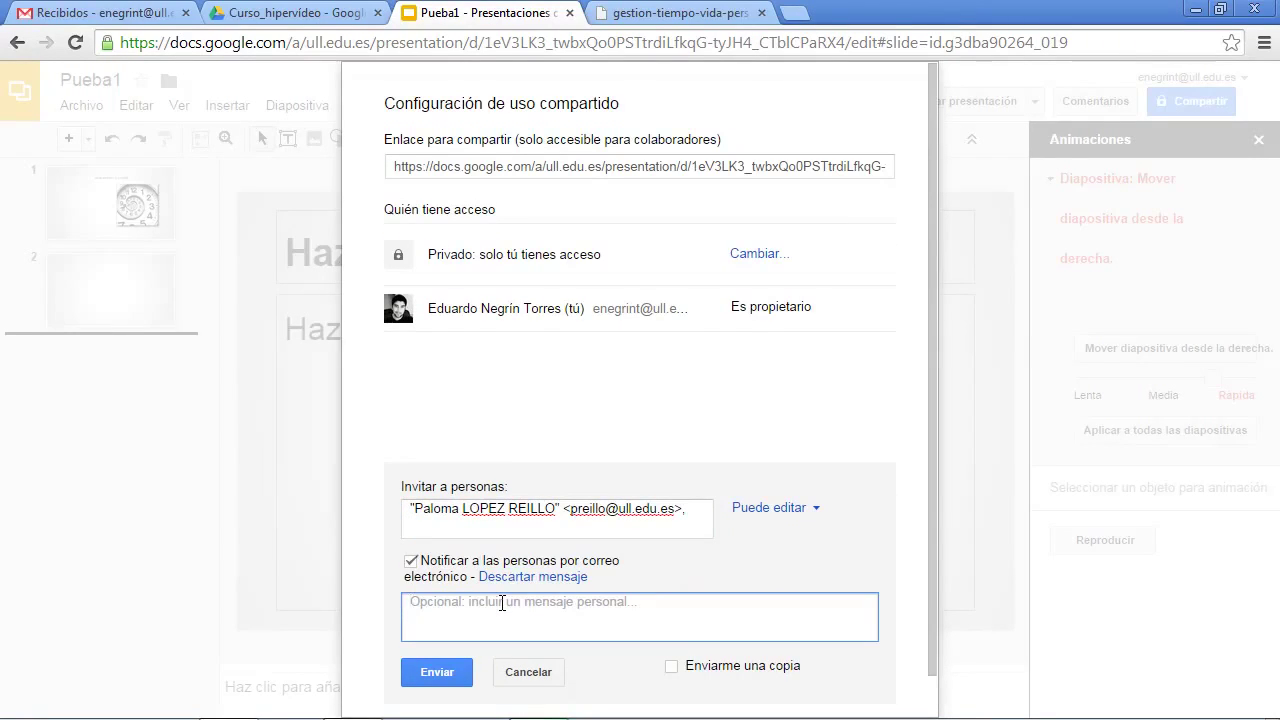
{"action": "type", "text": "Aquí"}
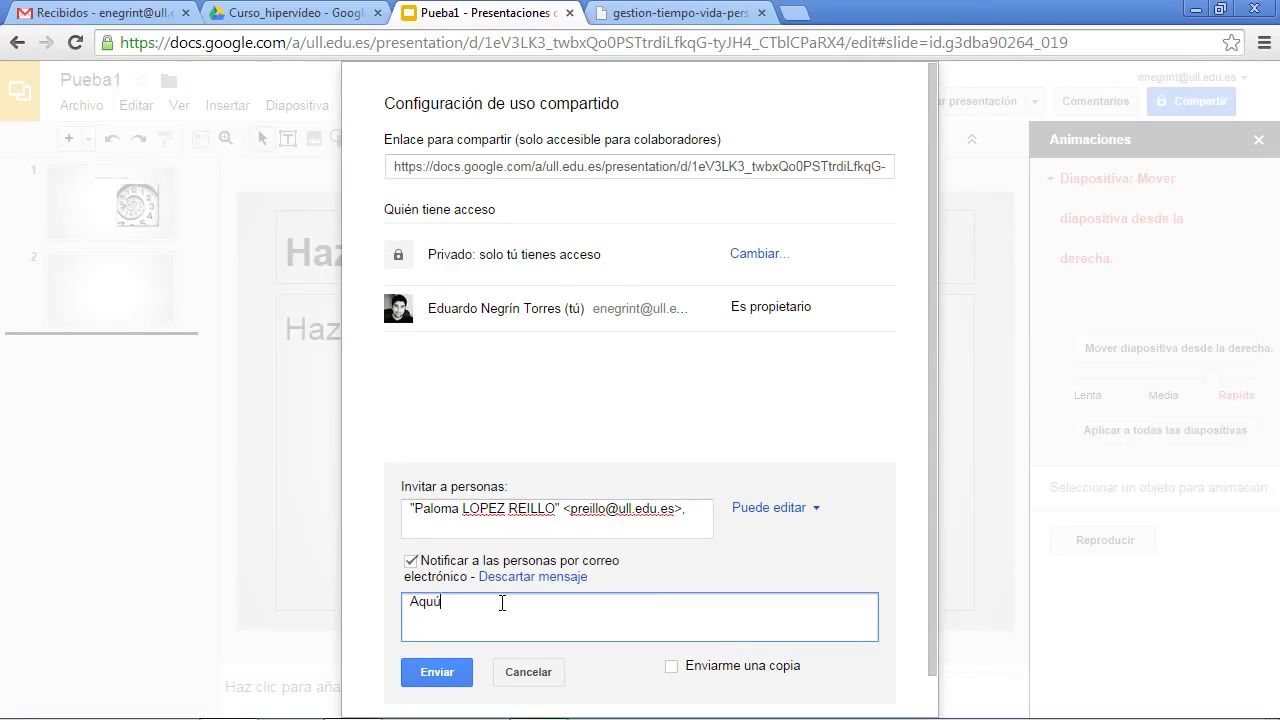
{"action": "key", "text": "BackSpace"}
{"action": "type", "text": "í te envío..."}
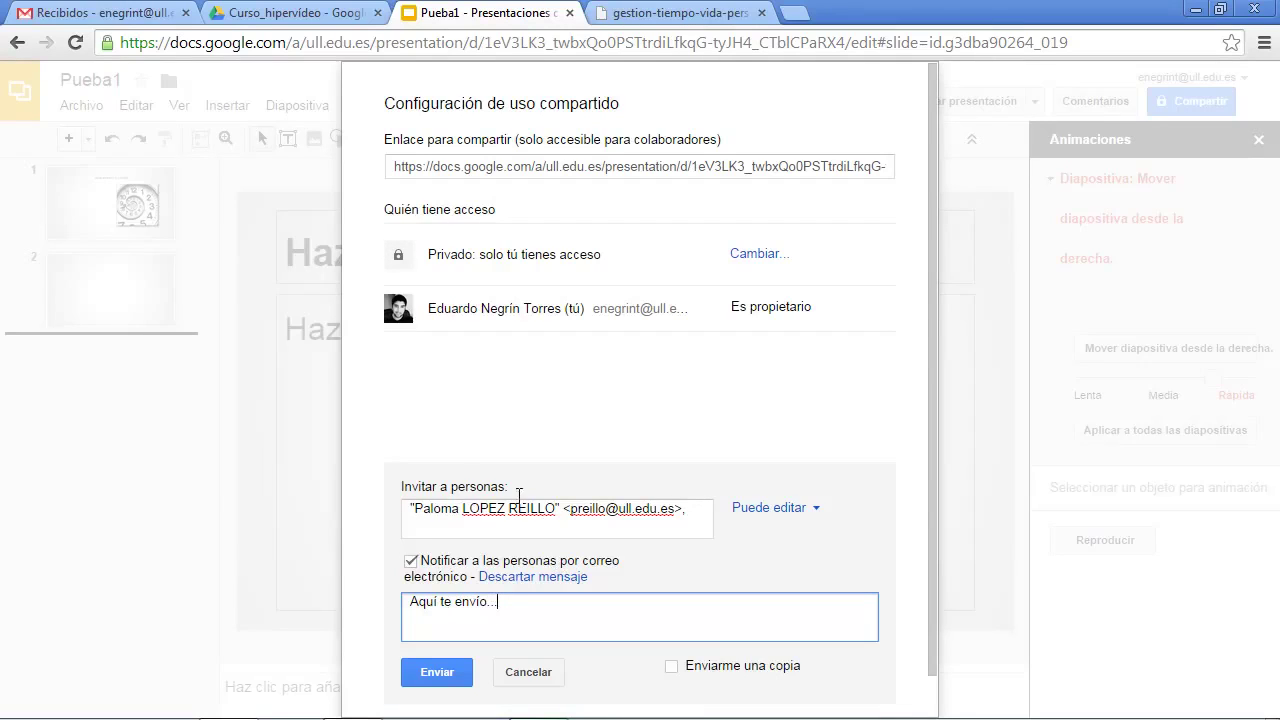
{"action": "left_click", "coordinate": [819, 515]}
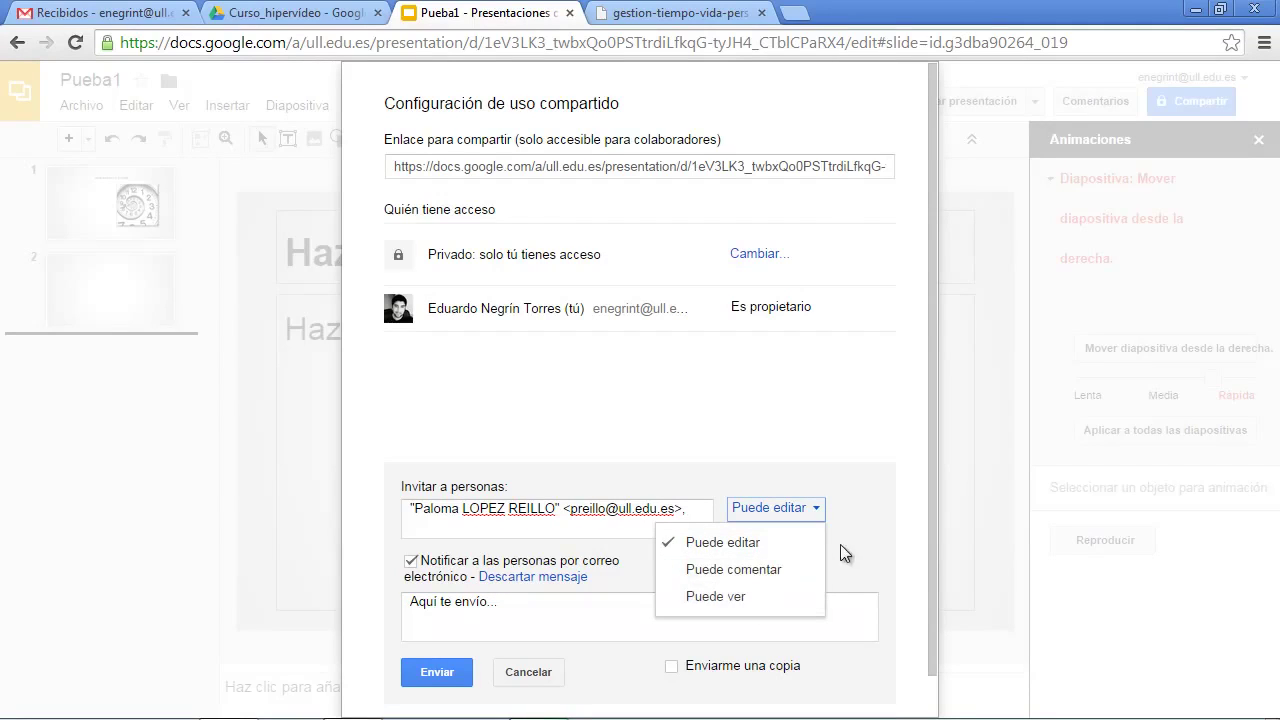
{"action": "left_click", "coordinate": [897, 541]}
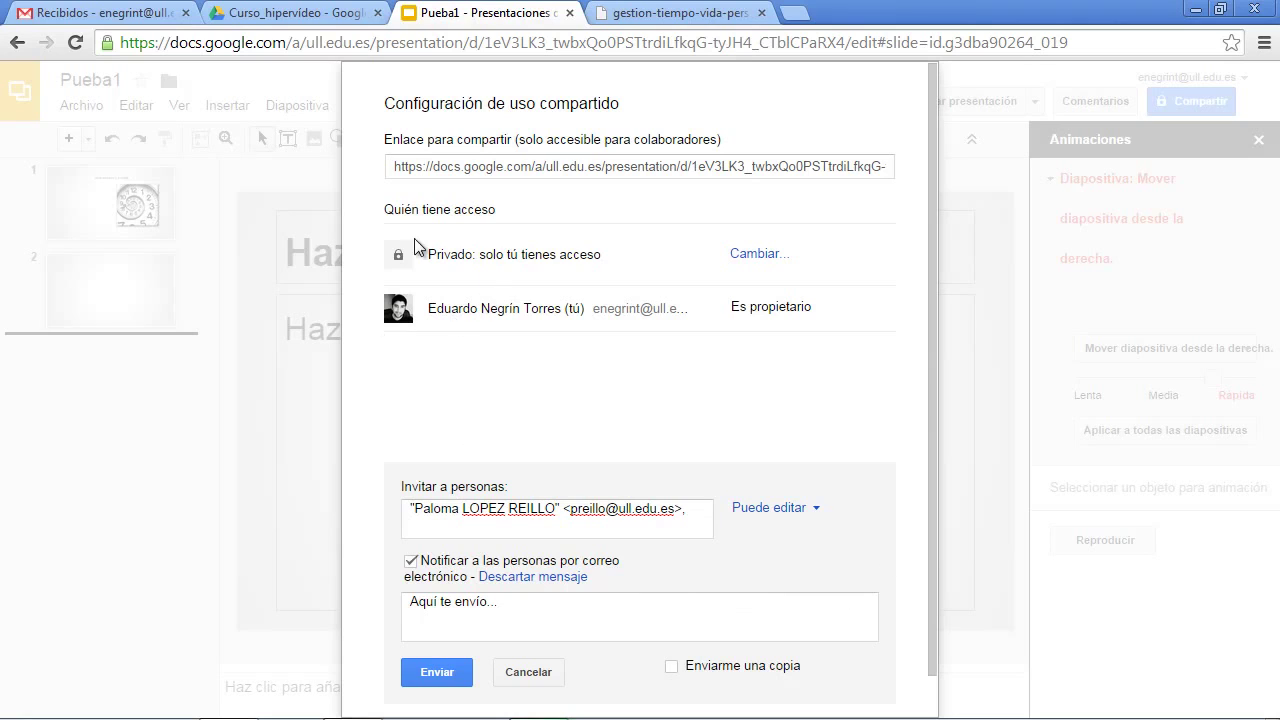
Step: Change the presentation's link sharing to "Público en la Web" and save it
{"action": "left_click", "coordinate": [762, 257]}
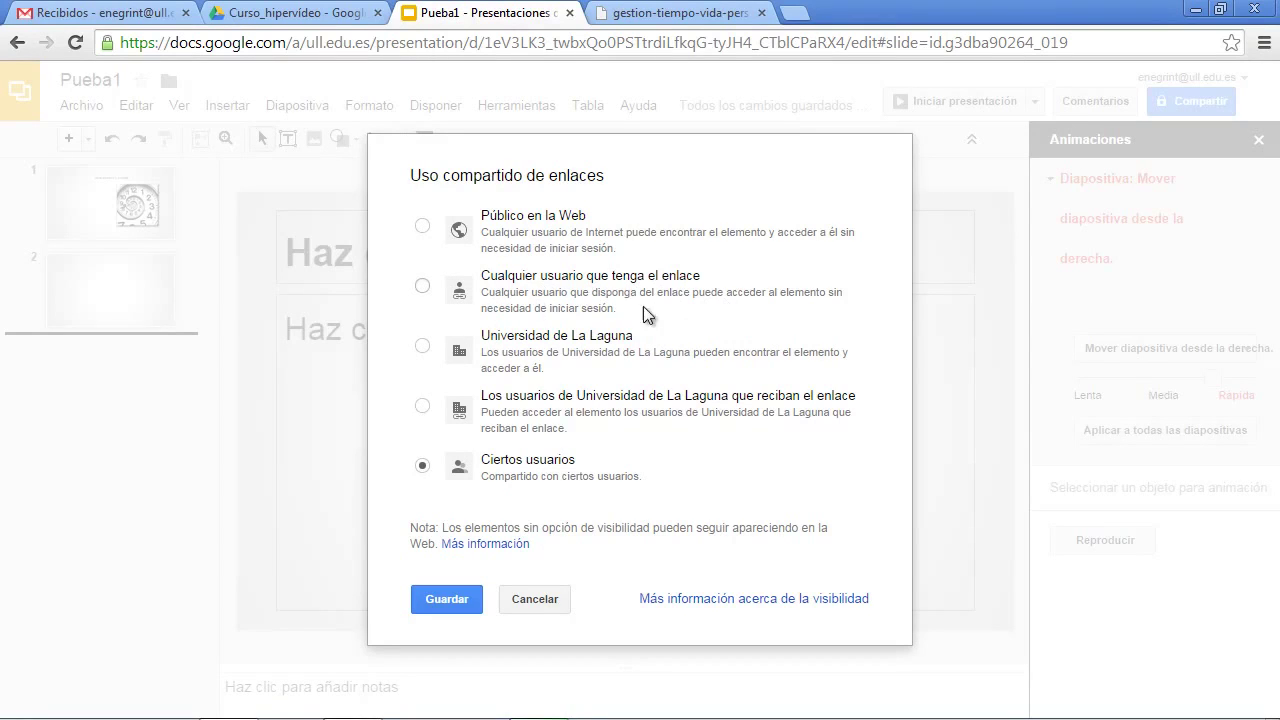
{"action": "left_click", "coordinate": [420, 223]}
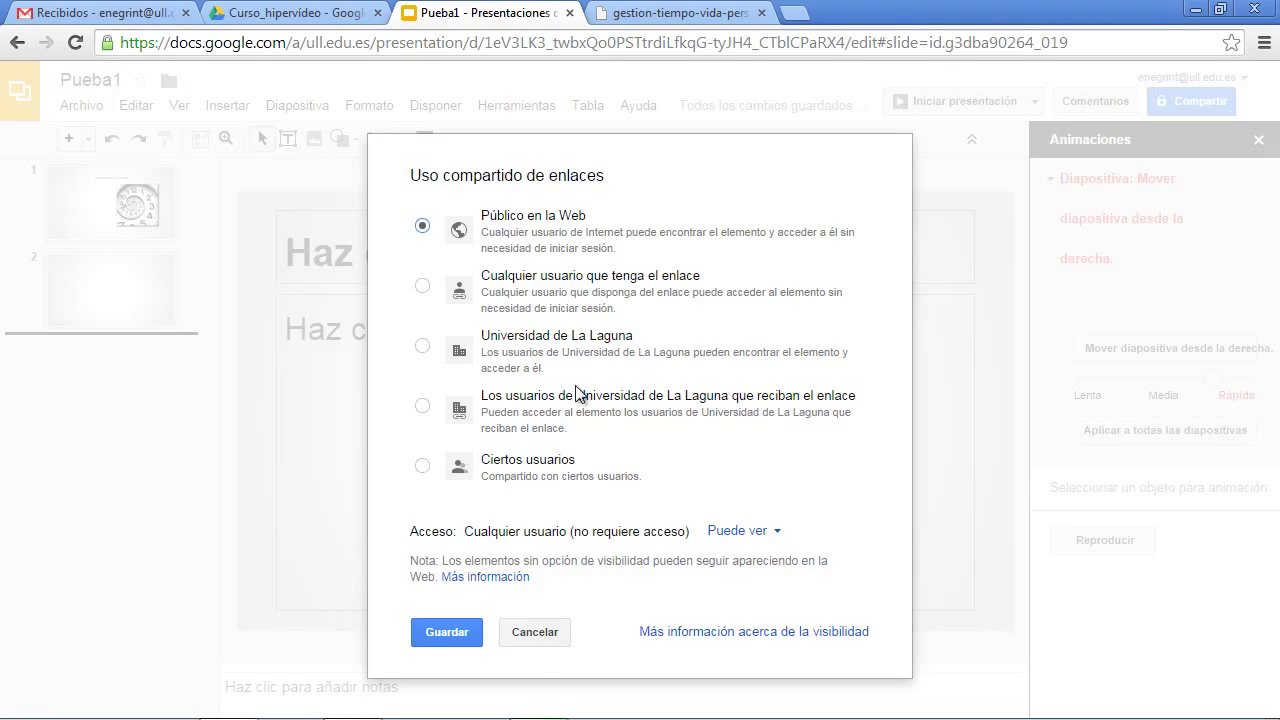
{"action": "left_click", "coordinate": [458, 625]}
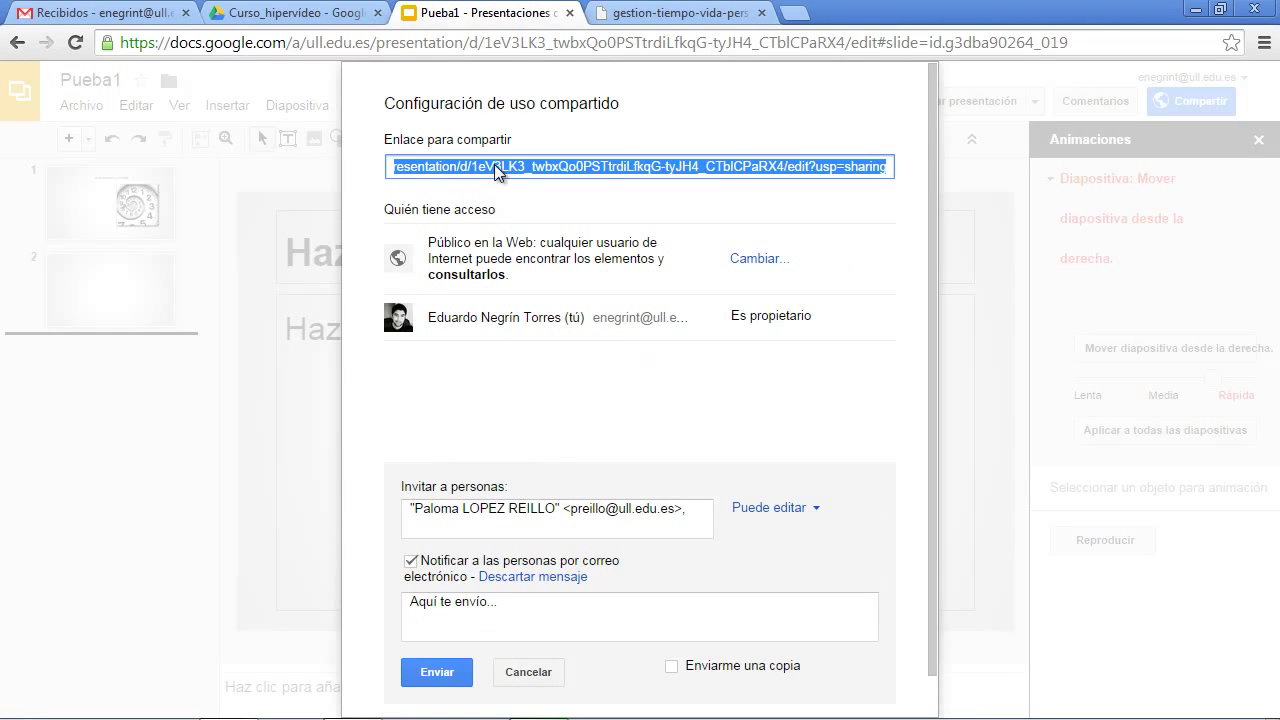
Step: Select the sharing link, send the invitation and close the sharing settings
{"action": "left_click", "coordinate": [494, 164]}
{"action": "left_click", "coordinate": [543, 165]}
{"action": "left_click", "coordinate": [465, 673]}
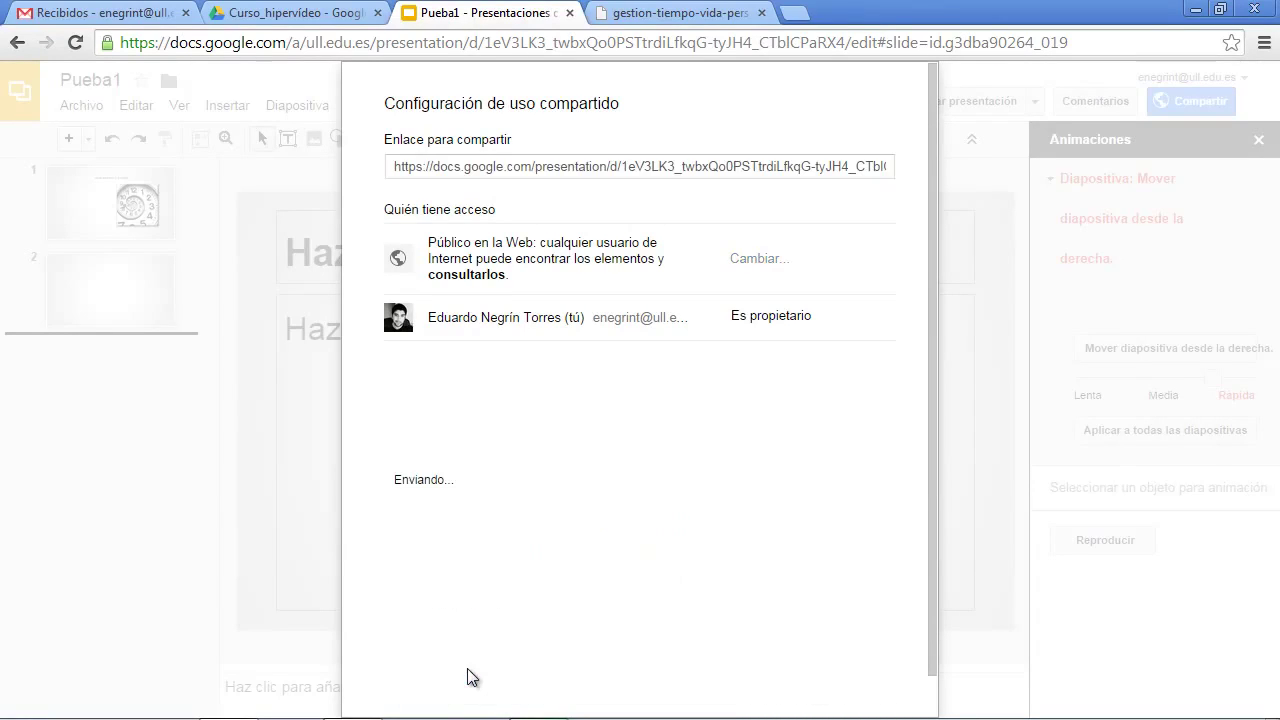
{"action": "left_click", "coordinate": [420, 594]}
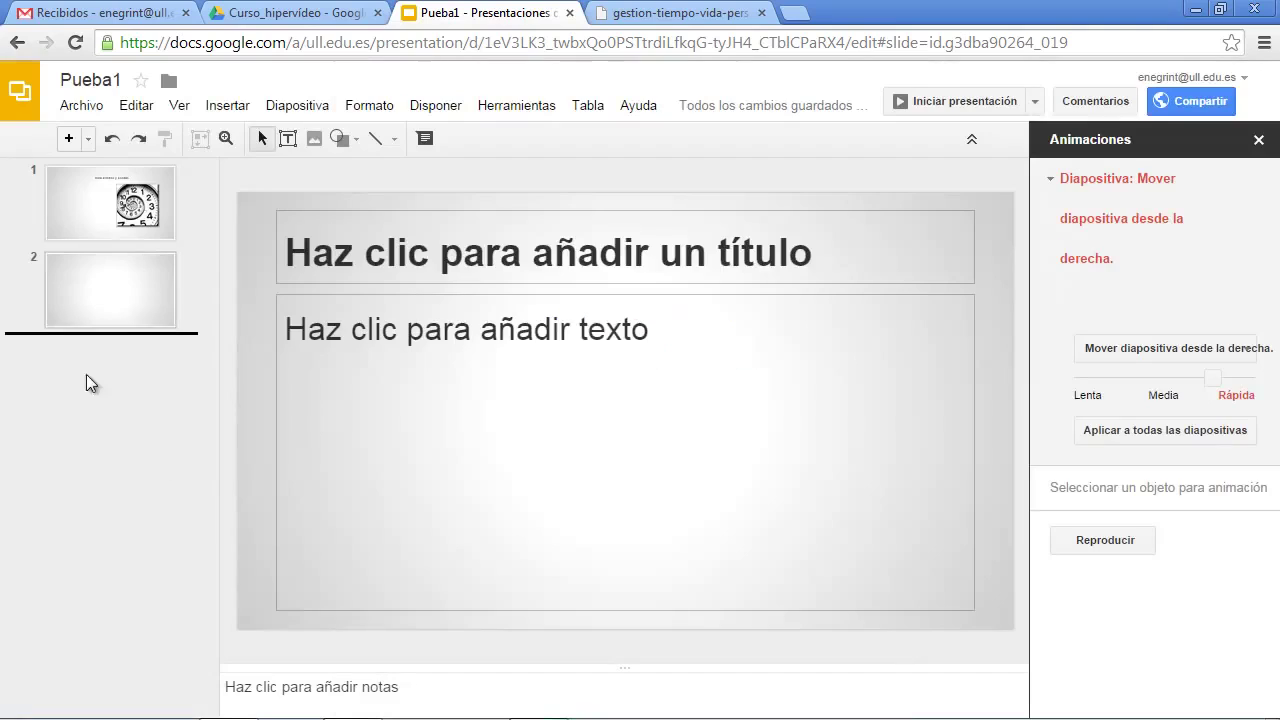
Step: Open the web publishing settings for embedding the presentation and set the slide size to "Pequeña (480x299)"
{"action": "left_click", "coordinate": [79, 103]}
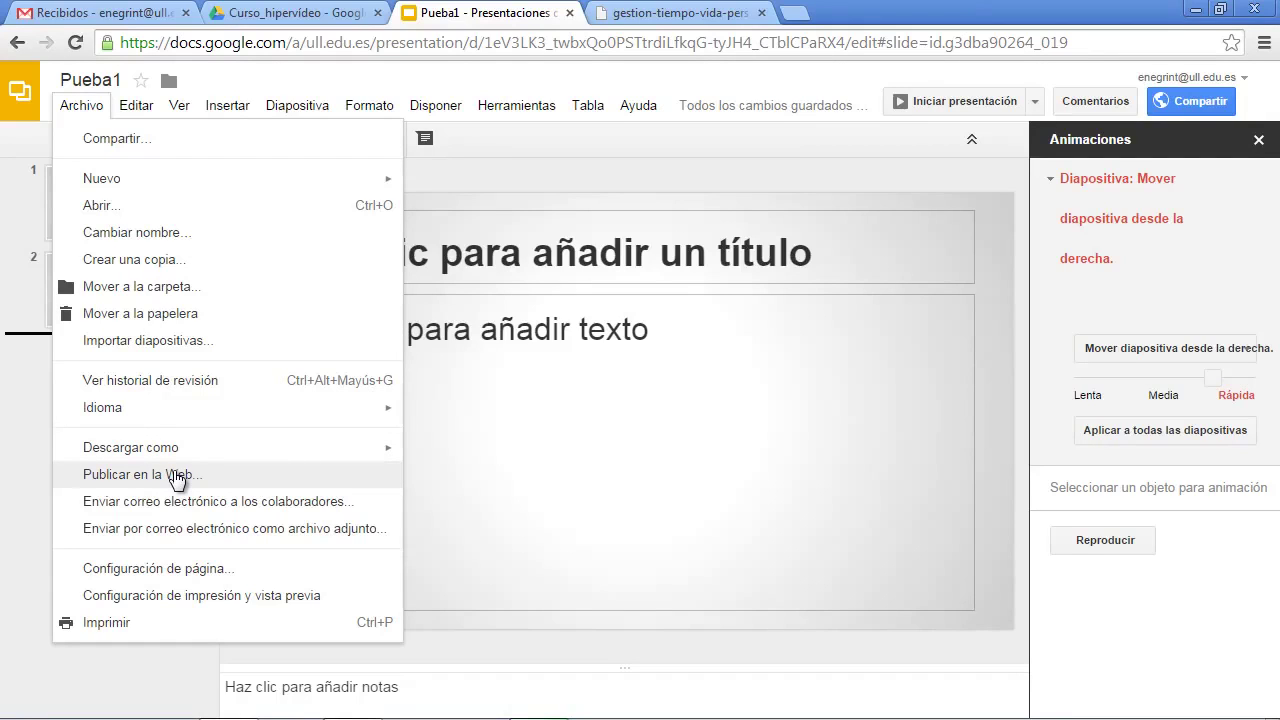
{"action": "left_click", "coordinate": [375, 238]}
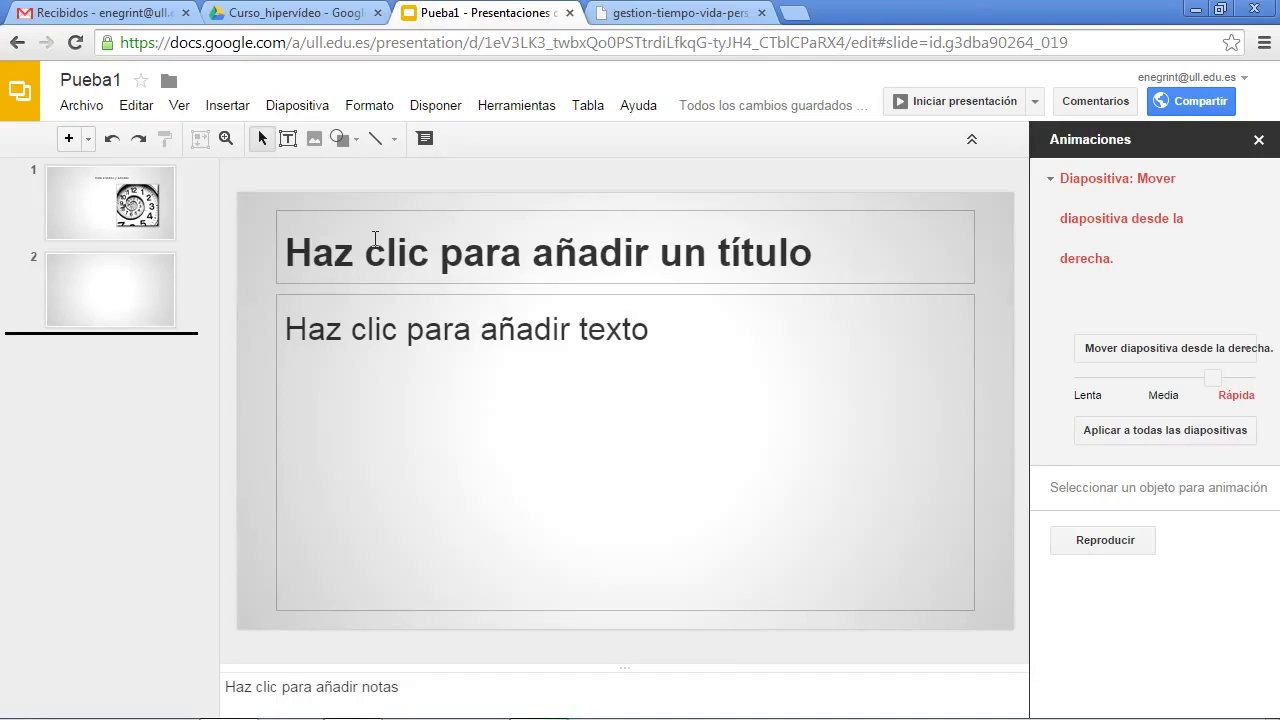
{"action": "left_click", "coordinate": [92, 105]}
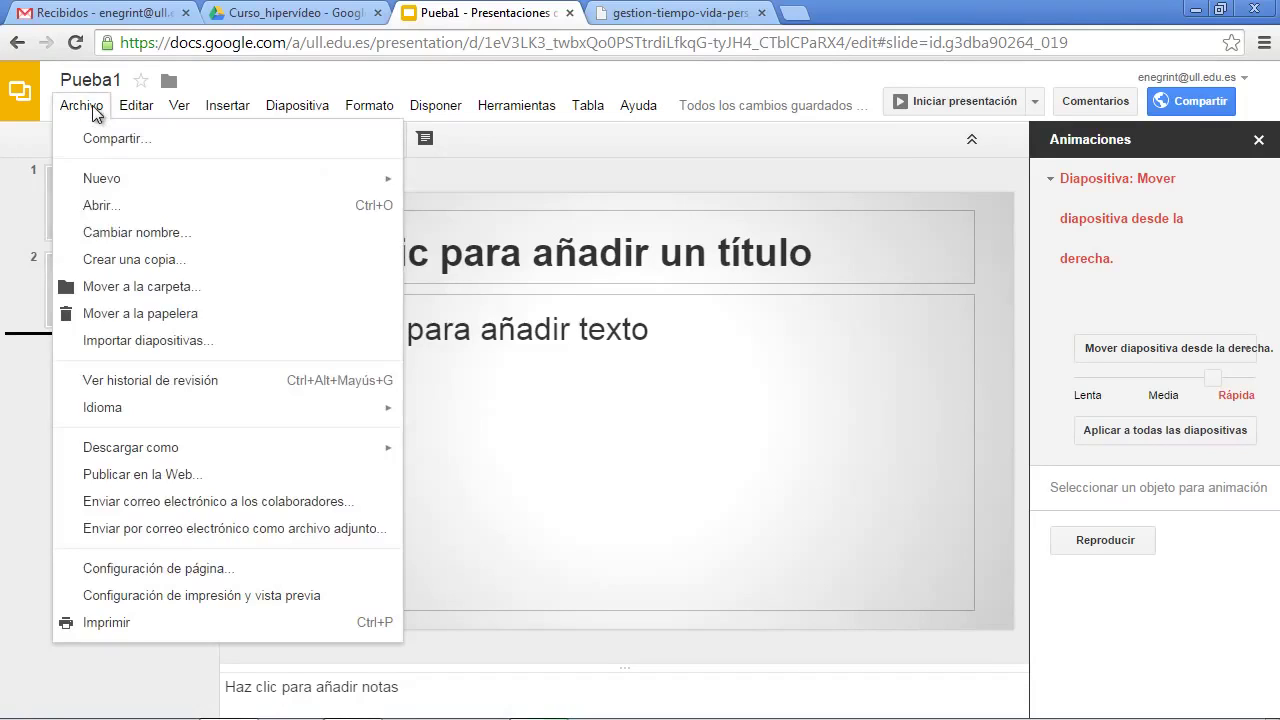
{"action": "left_click", "coordinate": [190, 476]}
{"action": "left_click", "coordinate": [495, 320]}
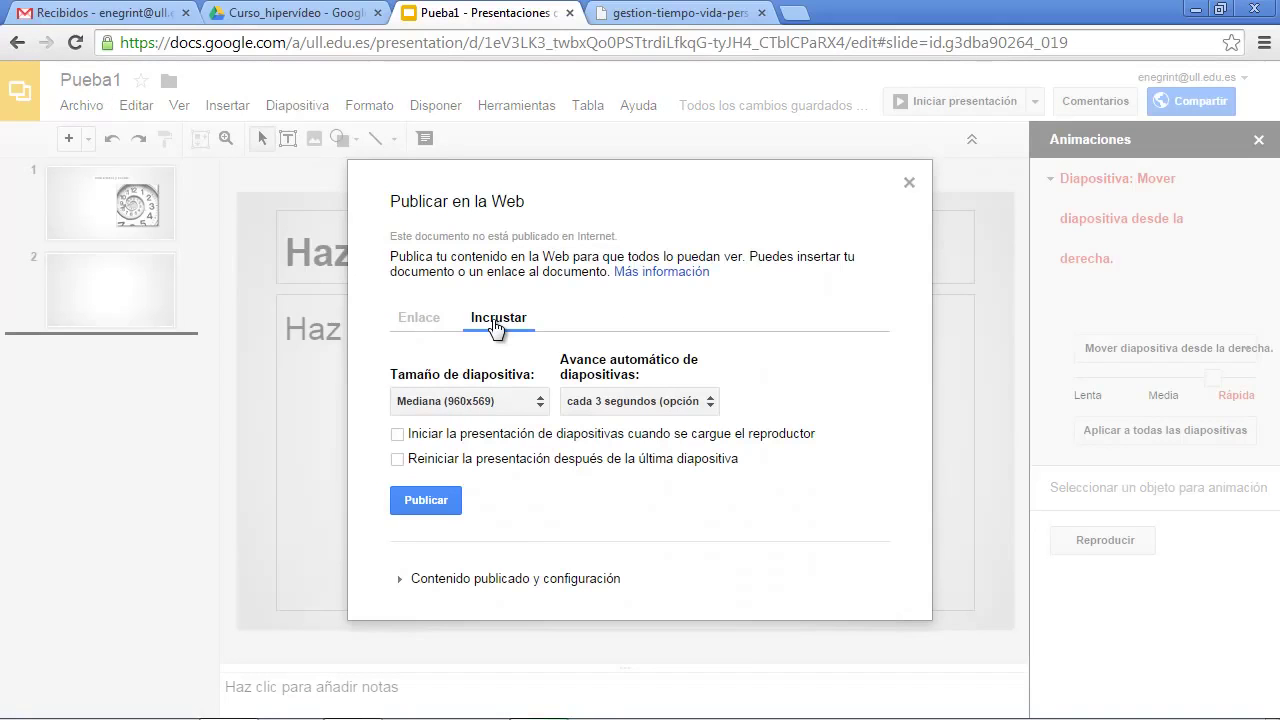
{"action": "left_click", "coordinate": [537, 403]}
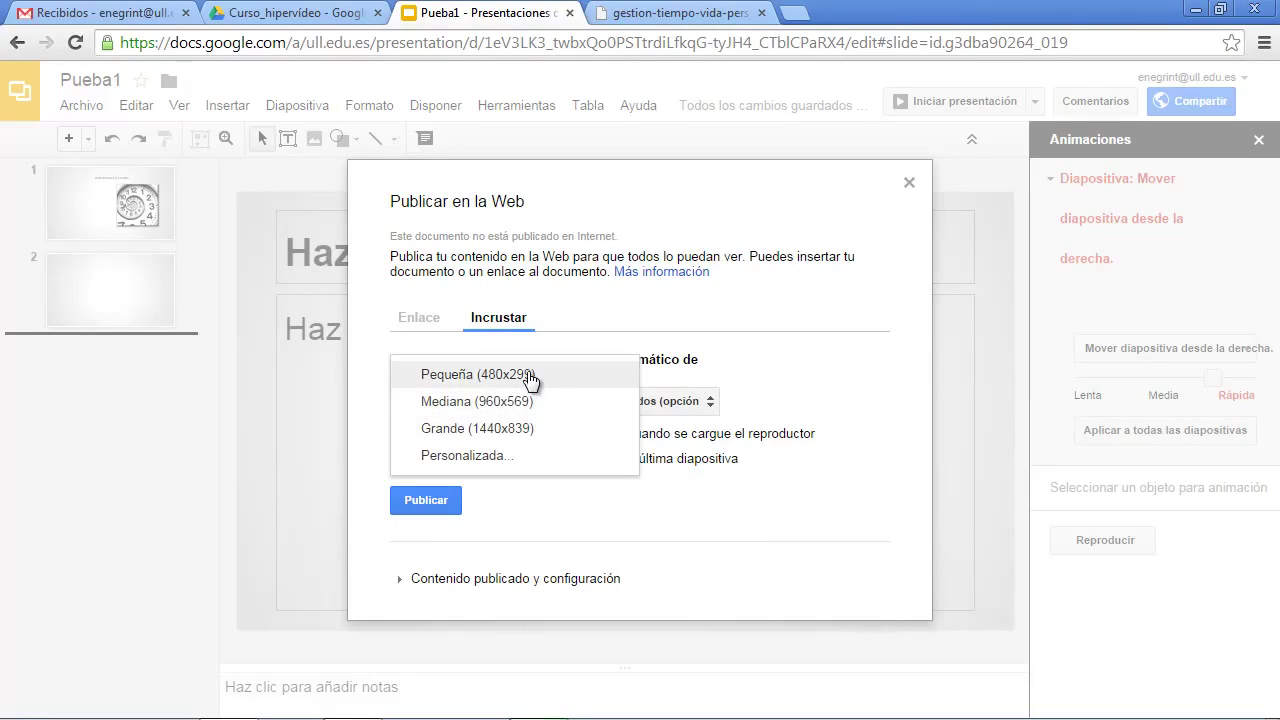
{"action": "left_click", "coordinate": [530, 378]}
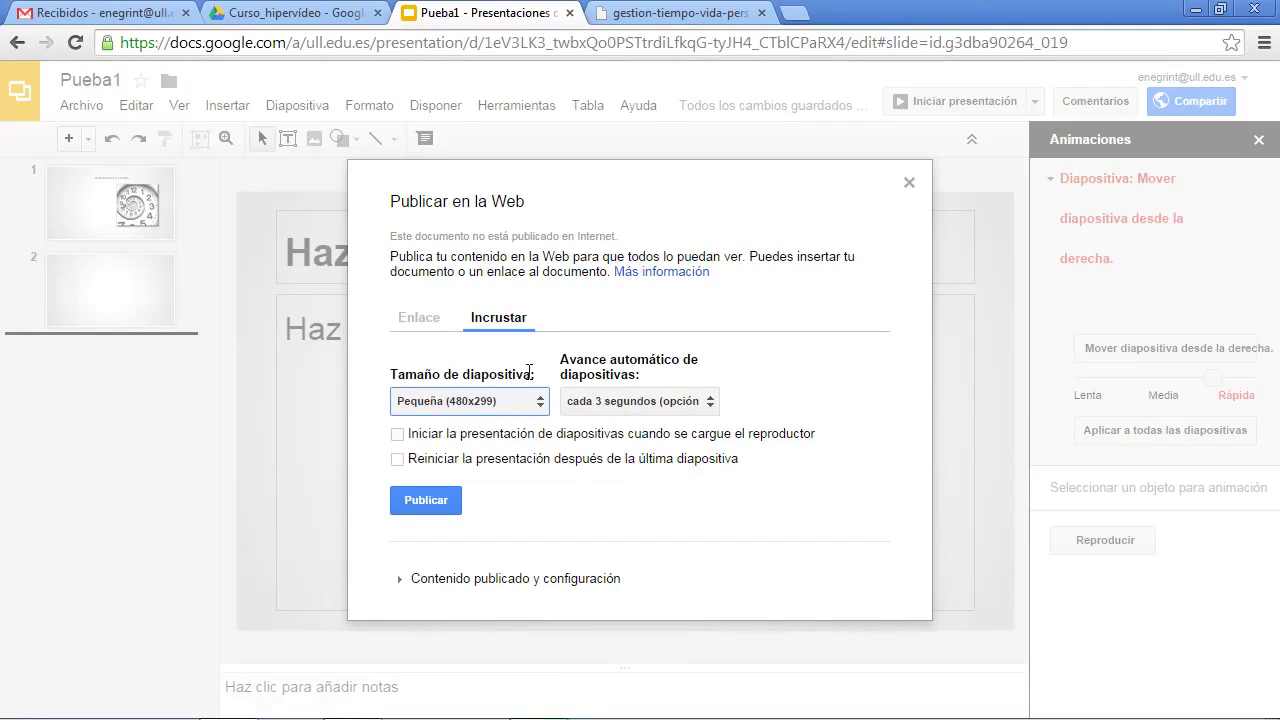
Step: Publish the presentation on the web and select its entire iframe embed code
{"action": "left_click", "coordinate": [444, 507]}
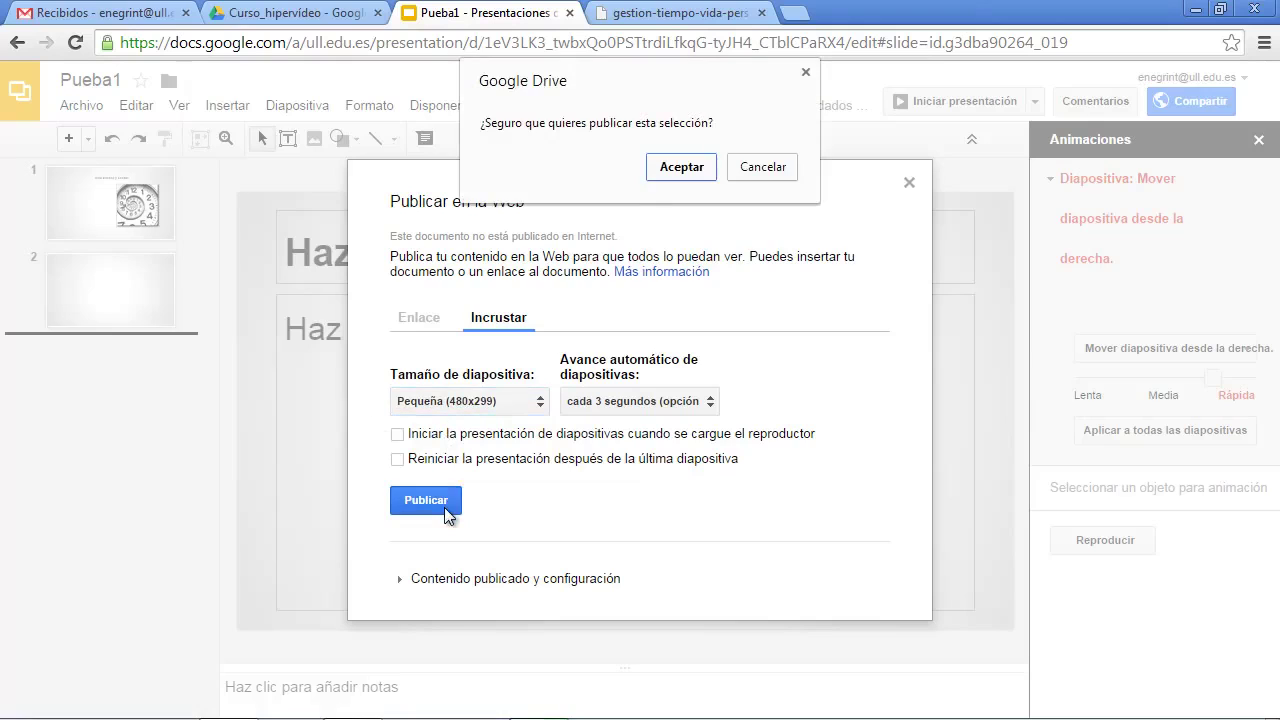
{"action": "left_click", "coordinate": [666, 167]}
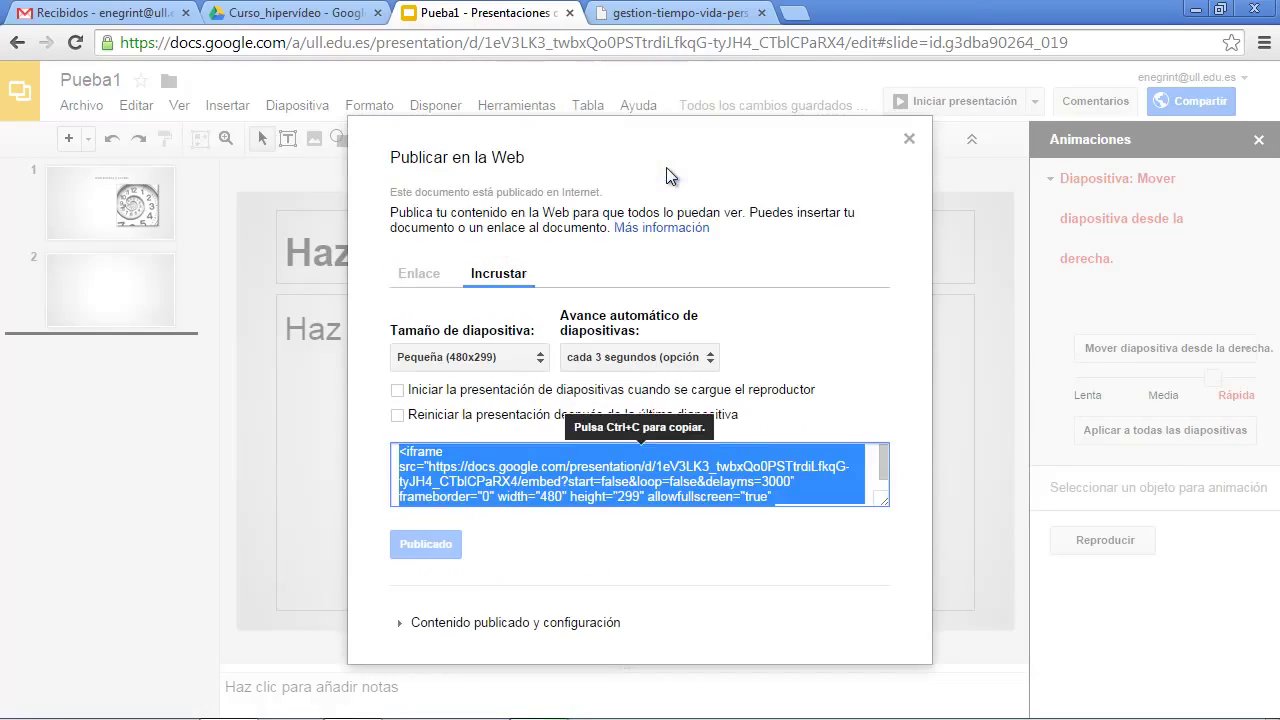
{"action": "double_click", "coordinate": [550, 496]}
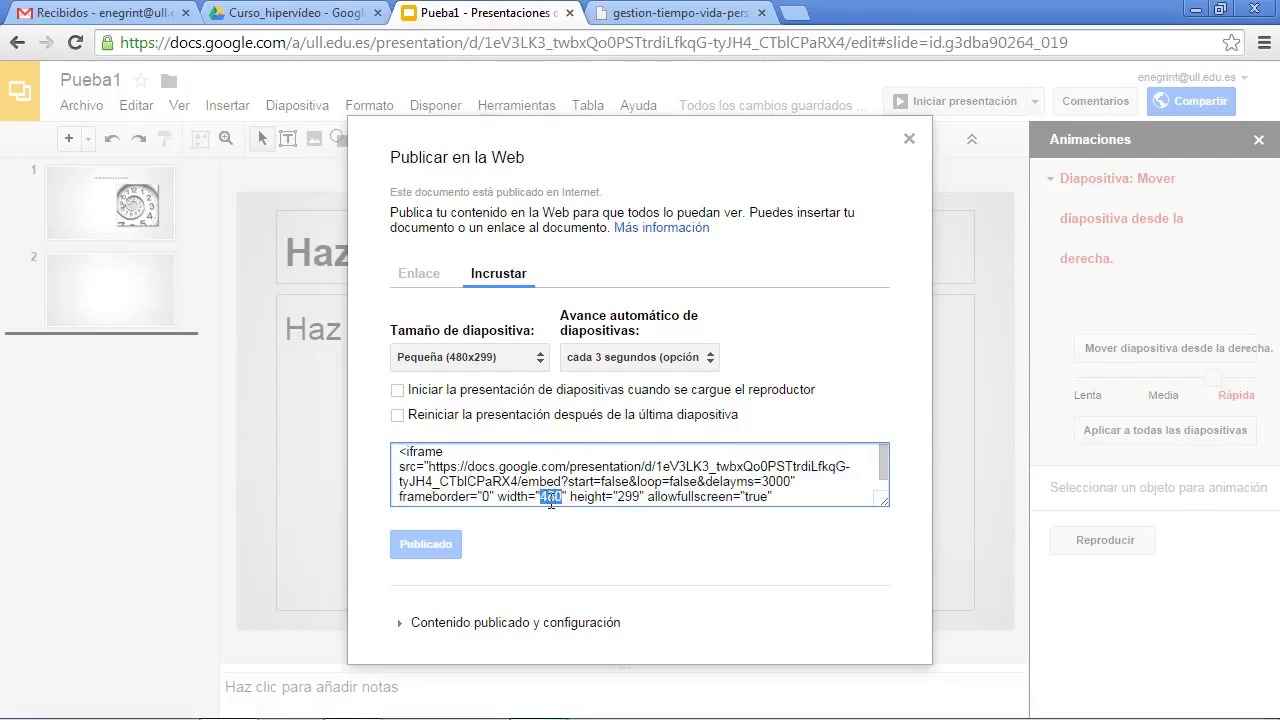
{"action": "triple_click", "coordinate": [550, 500]}
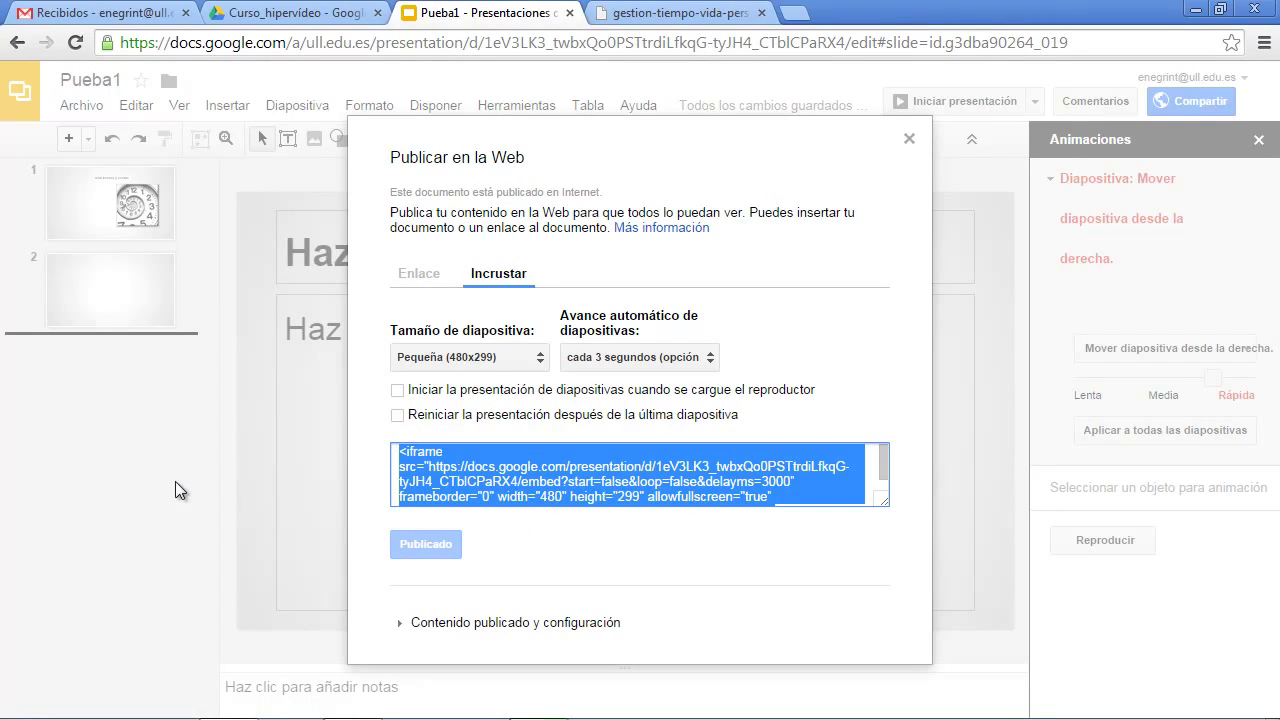
Step: Open ull.es in a new browser tab, go to the Hipervídeo course in the virtual campus and turn on editing
{"action": "left_click", "coordinate": [795, 13]}
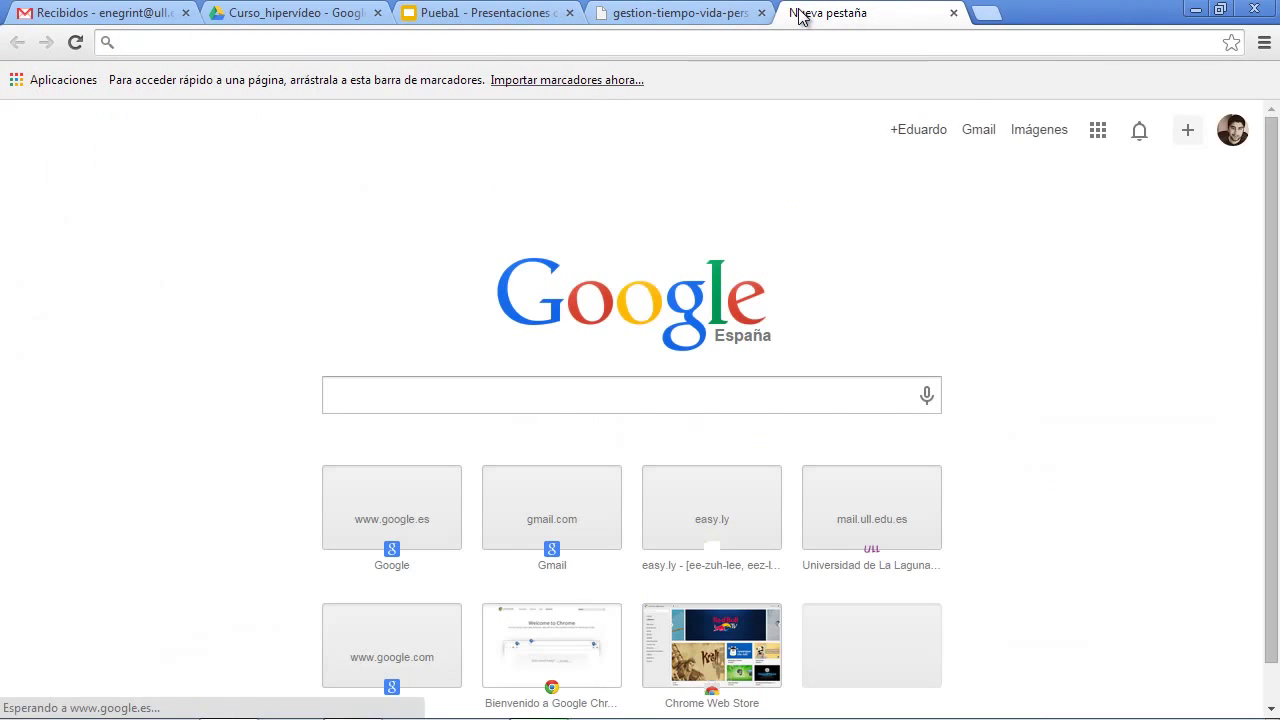
{"action": "type", "text": "ull.es"}
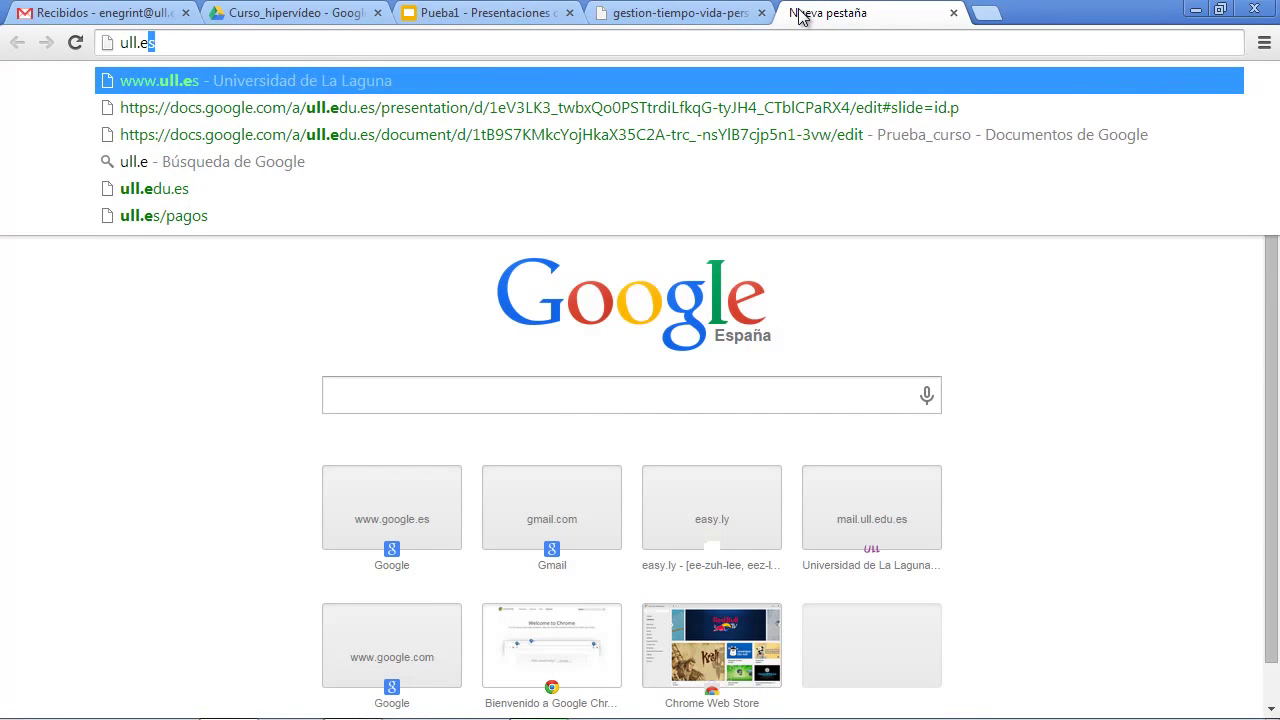
{"action": "key", "text": "Return"}
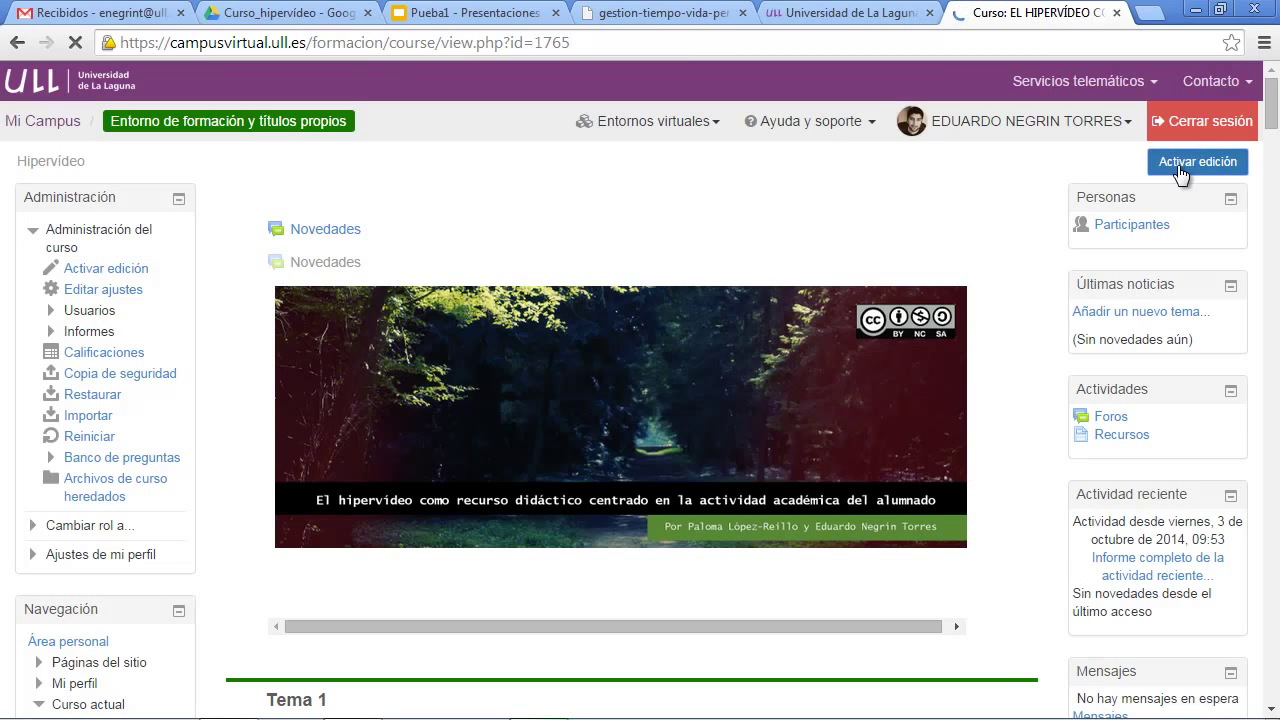
{"action": "left_click", "coordinate": [1181, 168]}
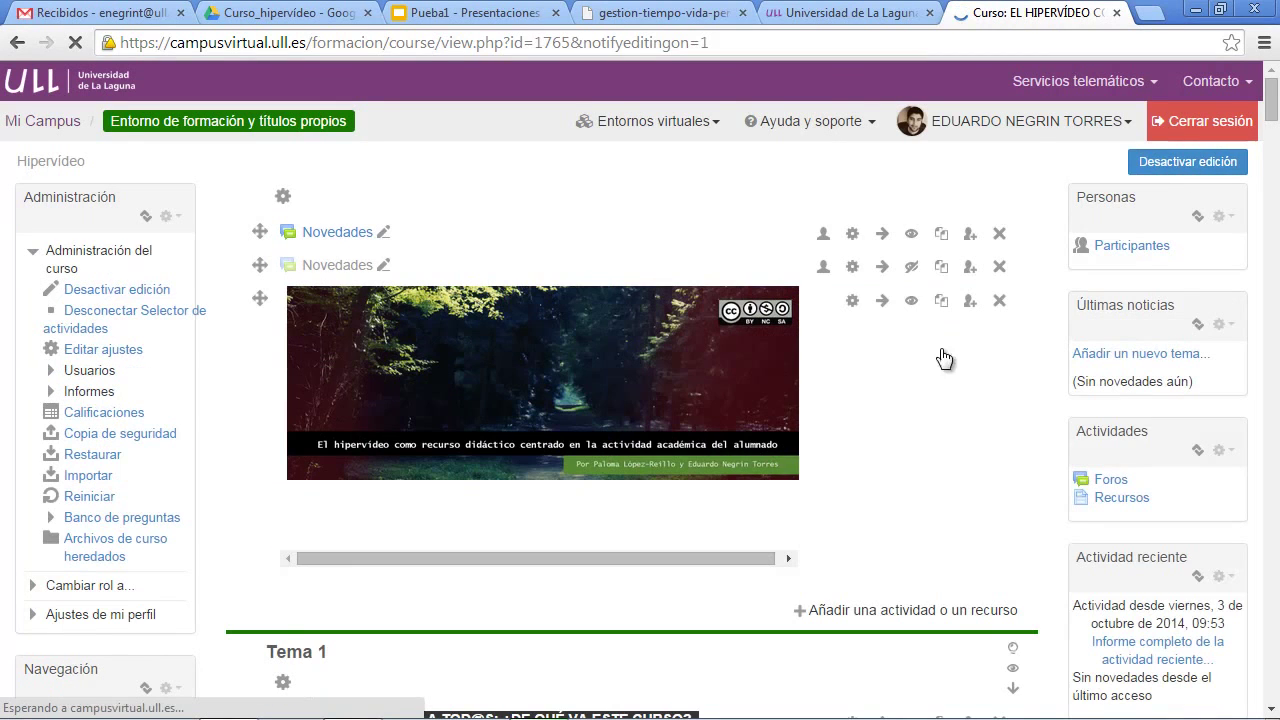
Step: Add an "Etiqueta" resource to the course's general section above Tema 1
{"action": "scroll", "coordinate": [840, 533], "scroll_direction": "down", "scroll_amount": 3}
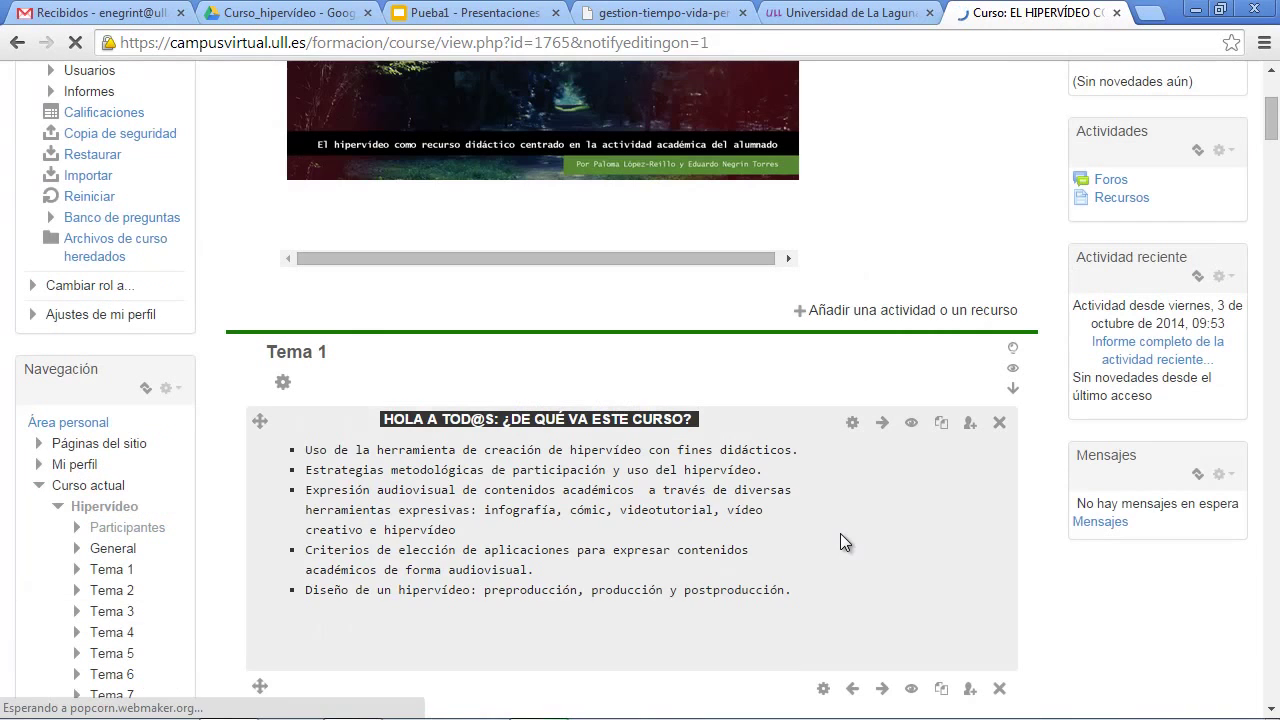
{"action": "left_click", "coordinate": [875, 310]}
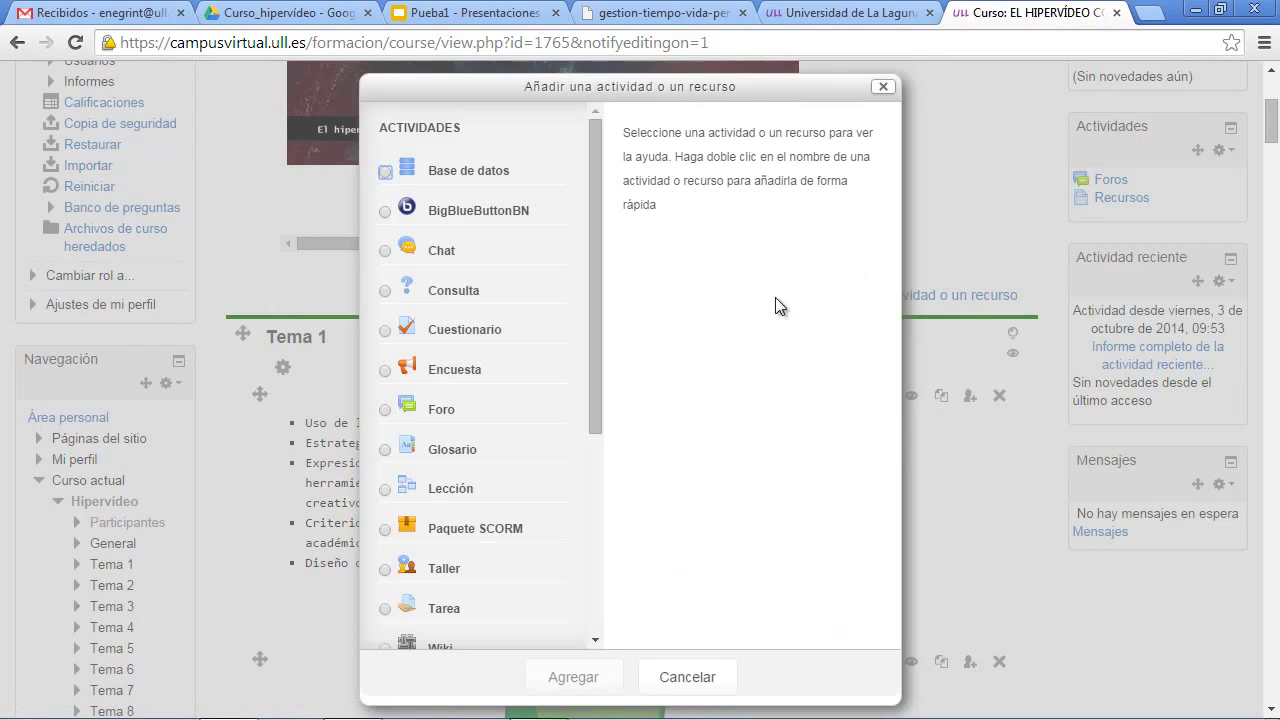
{"action": "left_click_drag", "start_coordinate": [596, 305], "coordinate": [601, 328]}
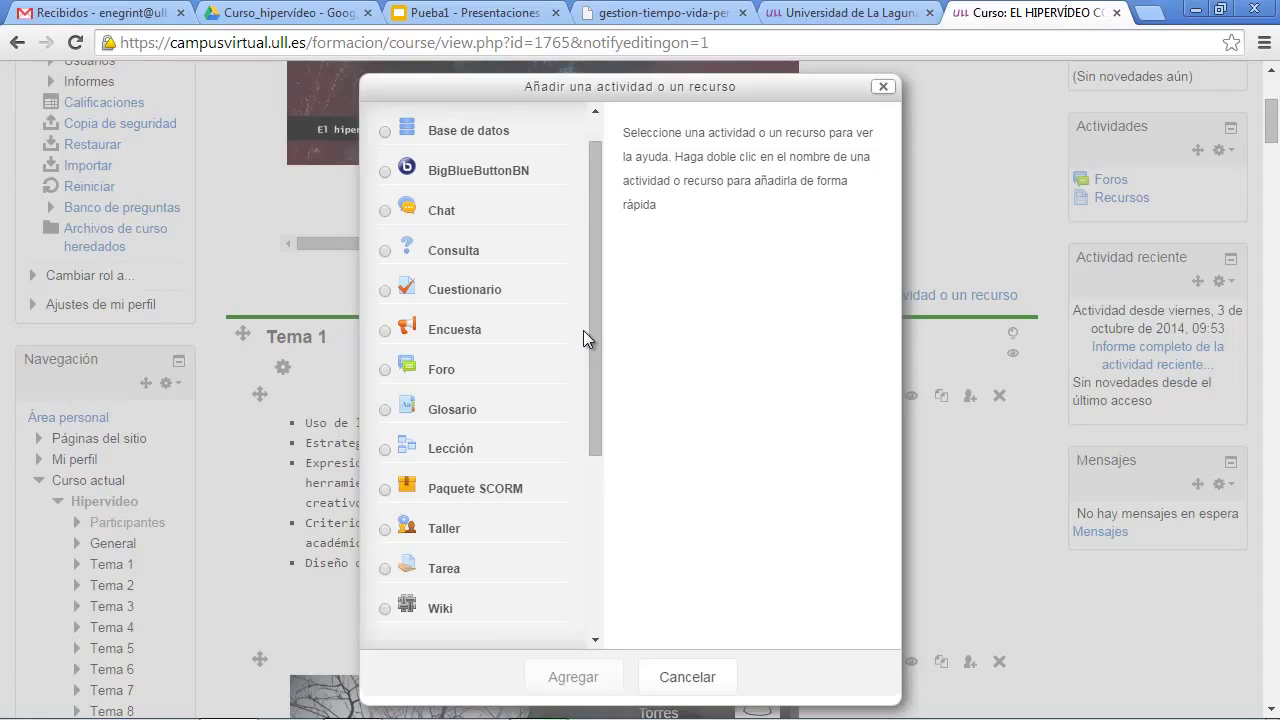
{"action": "left_click_drag", "start_coordinate": [601, 336], "coordinate": [526, 520]}
{"action": "left_click", "coordinate": [523, 491]}
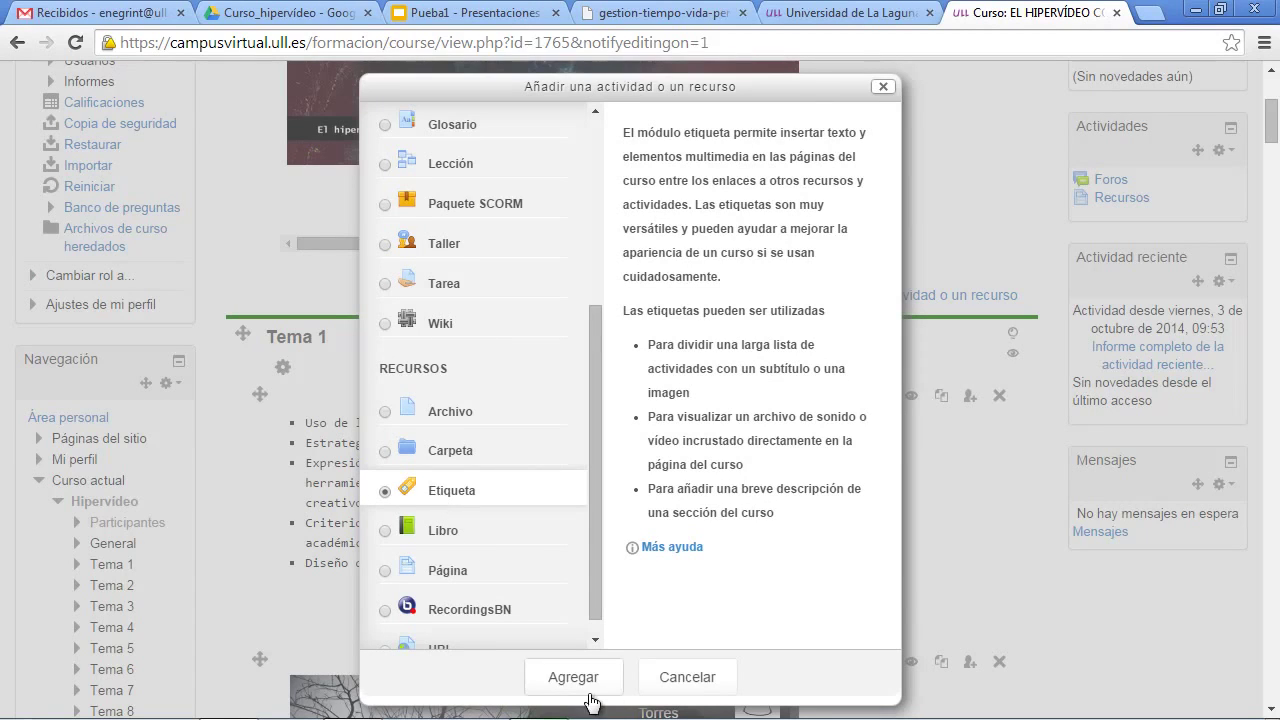
{"action": "left_click", "coordinate": [548, 677]}
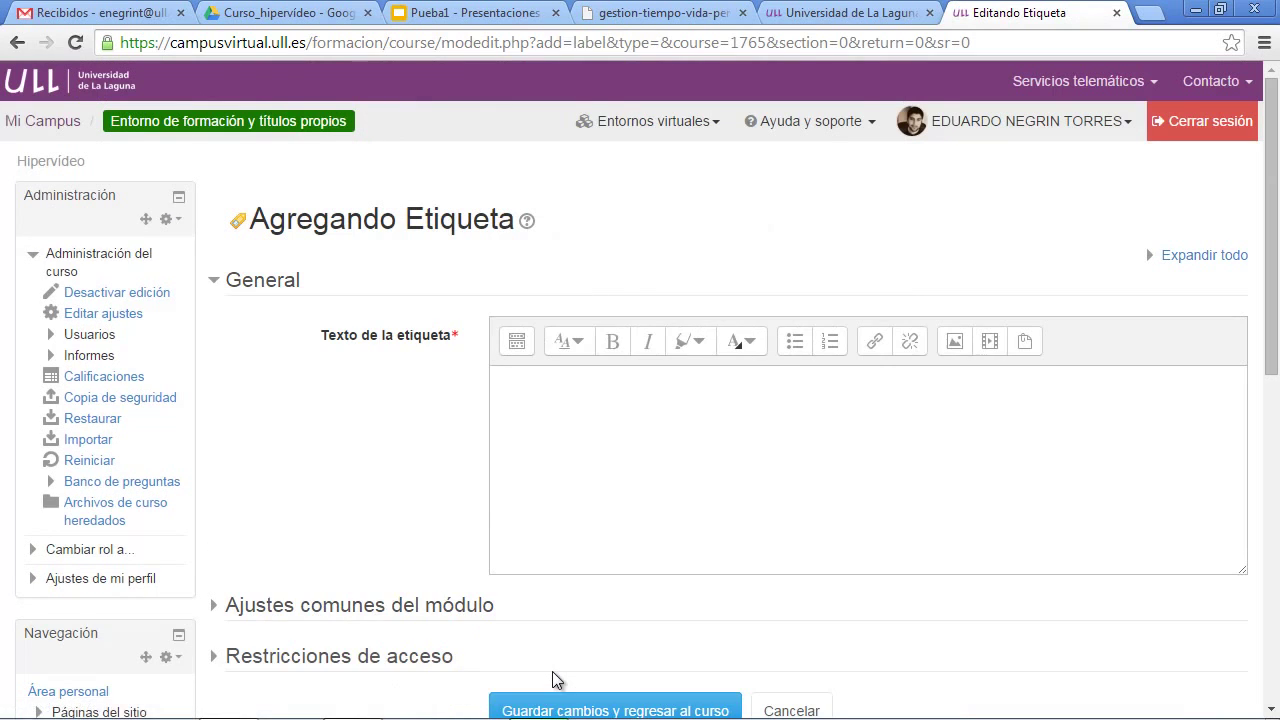
{"action": "left_click", "coordinate": [535, 381]}
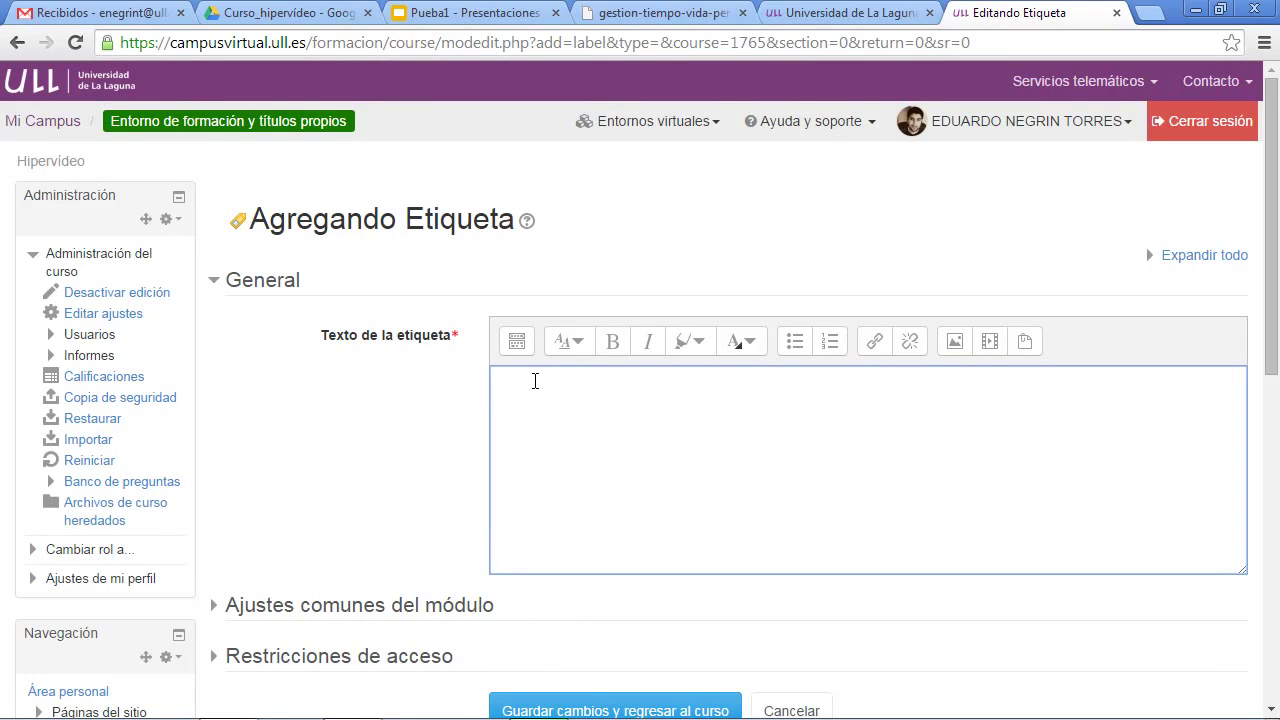
{"action": "type", "text": "Aishssnd sajsdfhd dhf"}
{"action": "key", "text": "BackSpace"}
{"action": "key", "text": "BackSpace"}
{"action": "key", "text": "BackSpace"}
{"action": "key", "text": "BackSpace"}
{"action": "key", "text": "BackSpace"}
{"action": "key", "text": "BackSpace"}
{"action": "key", "text": "BackSpace"}
{"action": "key", "text": "BackSpace"}
{"action": "key", "text": "BackSpace"}
{"action": "key", "text": "BackSpace"}
{"action": "key", "text": "BackSpace"}
{"action": "key", "text": "BackSpace"}
{"action": "key", "text": "BackSpace"}
{"action": "key", "text": "BackSpace"}
{"action": "key", "text": "BackSpace"}
{"action": "key", "text": "BackSpace"}
{"action": "key", "text": "BackSpace"}
{"action": "key", "text": "BackSpace"}
{"action": "key", "text": "BackSpace"}
Step: Switch the label text editor to HTML code view and insert the presentation's iframe embed code
{"action": "left_click", "coordinate": [517, 343]}
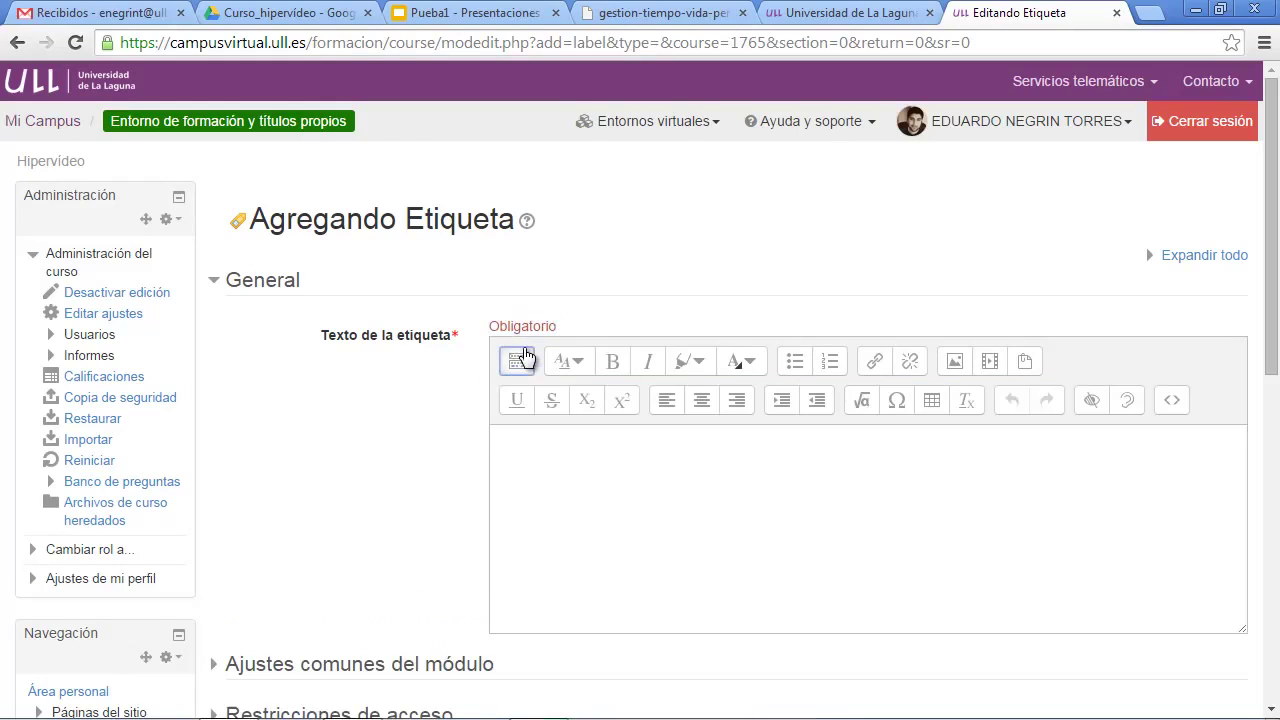
{"action": "left_click", "coordinate": [1174, 402]}
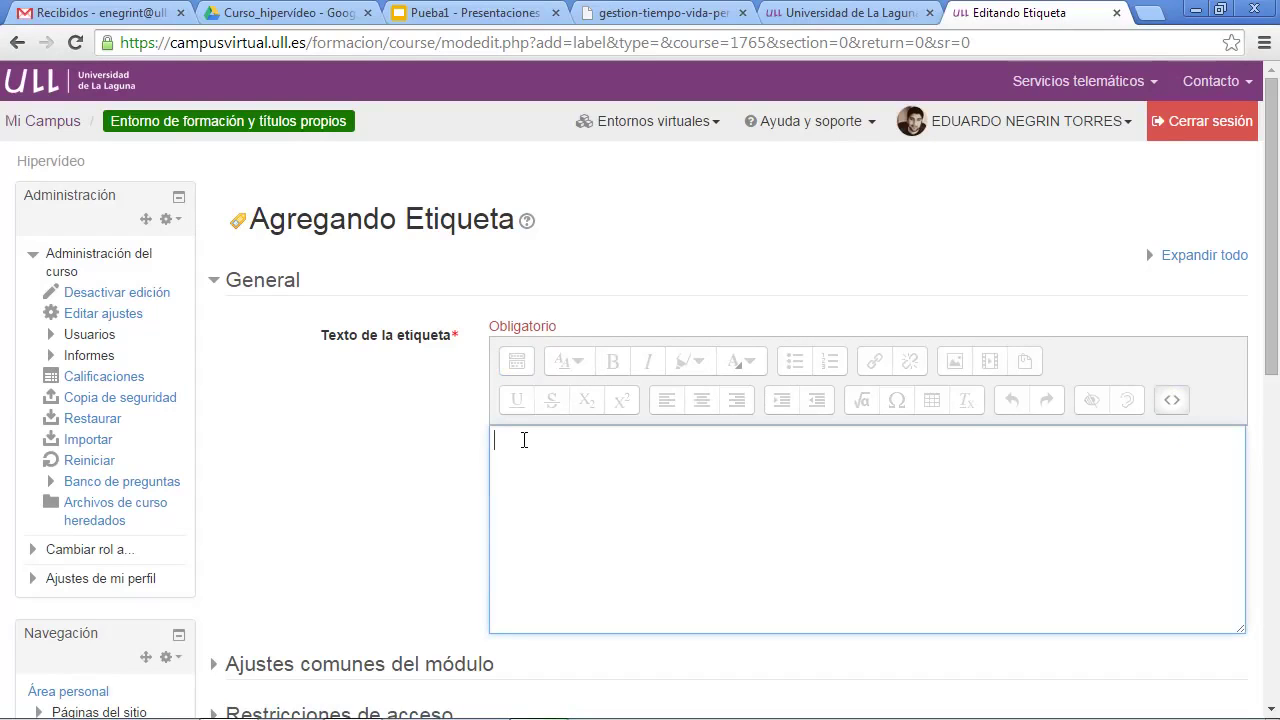
{"action": "type", "text": "<iframe src=\"https://docs.google.com/presentation/d/1eV3LK3_twbxQo0PSTtrdiLfkqG-tvJH4_CTbICPaRX4/embed?start=false&loop=false&delayms=3000\" frameborder=\"0\" width=\"480\" height=\"299\" allowfullscreen=\"true\" mozallowfullscreen=\"true\" webkitallowfullscreen=\"true\"></iframe>"}
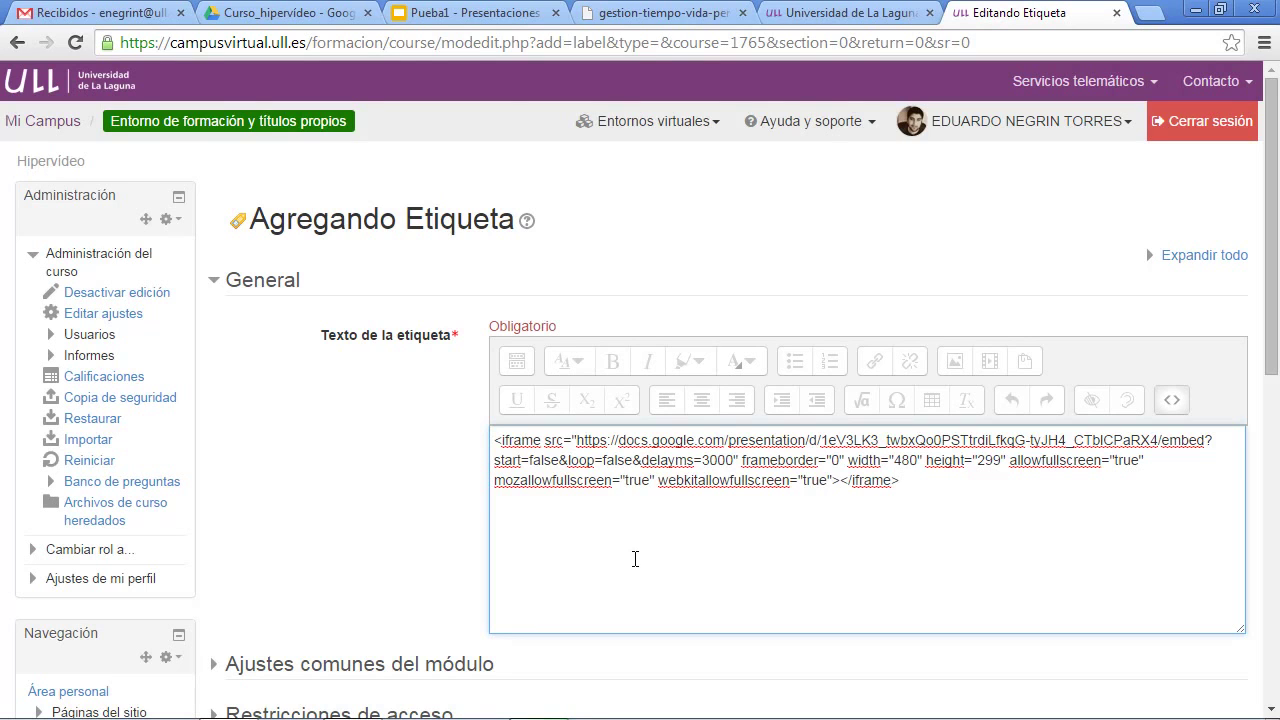
Step: Review the iframe embed code in the presentation's web publishing settings and return to the label form
{"action": "left_click", "coordinate": [498, 14]}
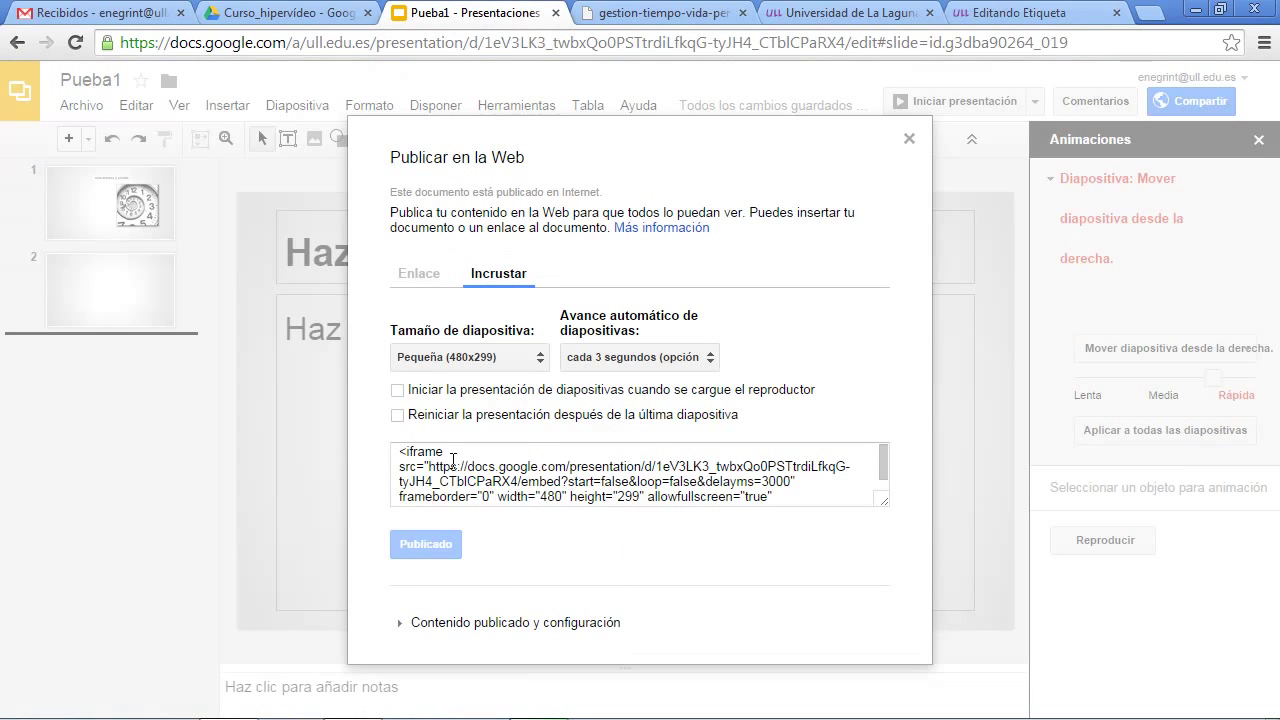
{"action": "left_click", "coordinate": [640, 475]}
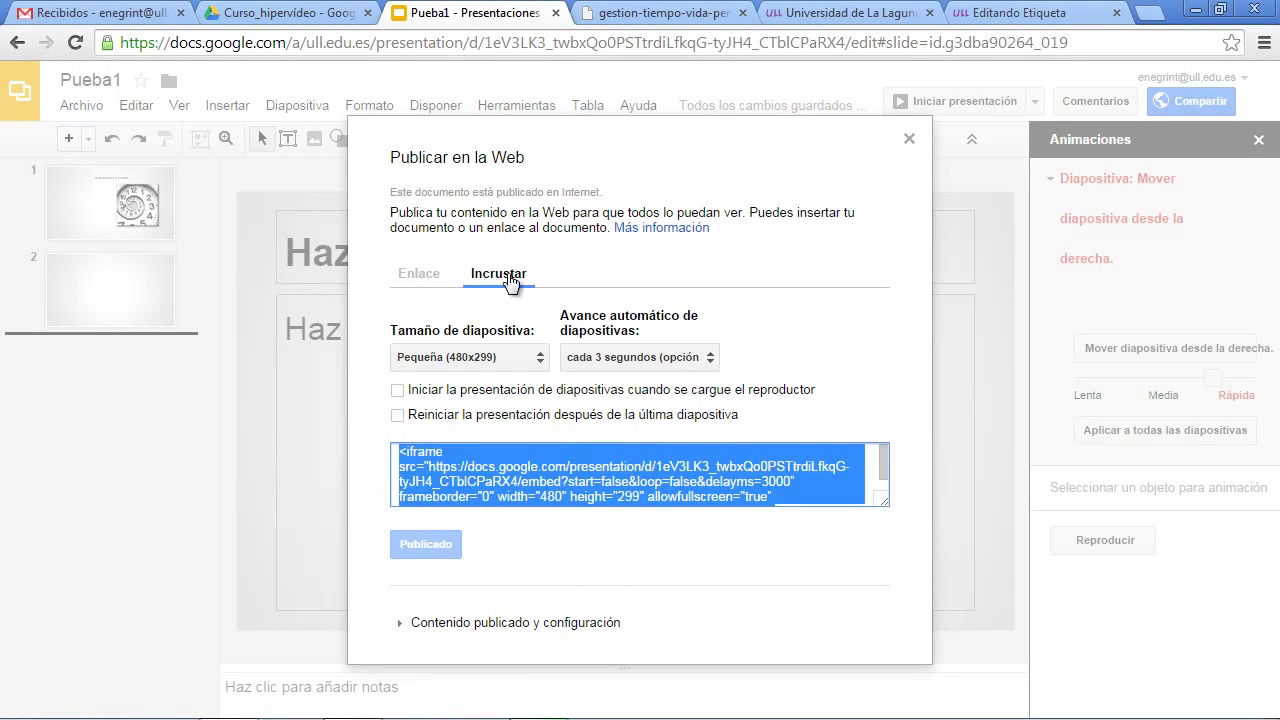
{"action": "left_click", "coordinate": [997, 12]}
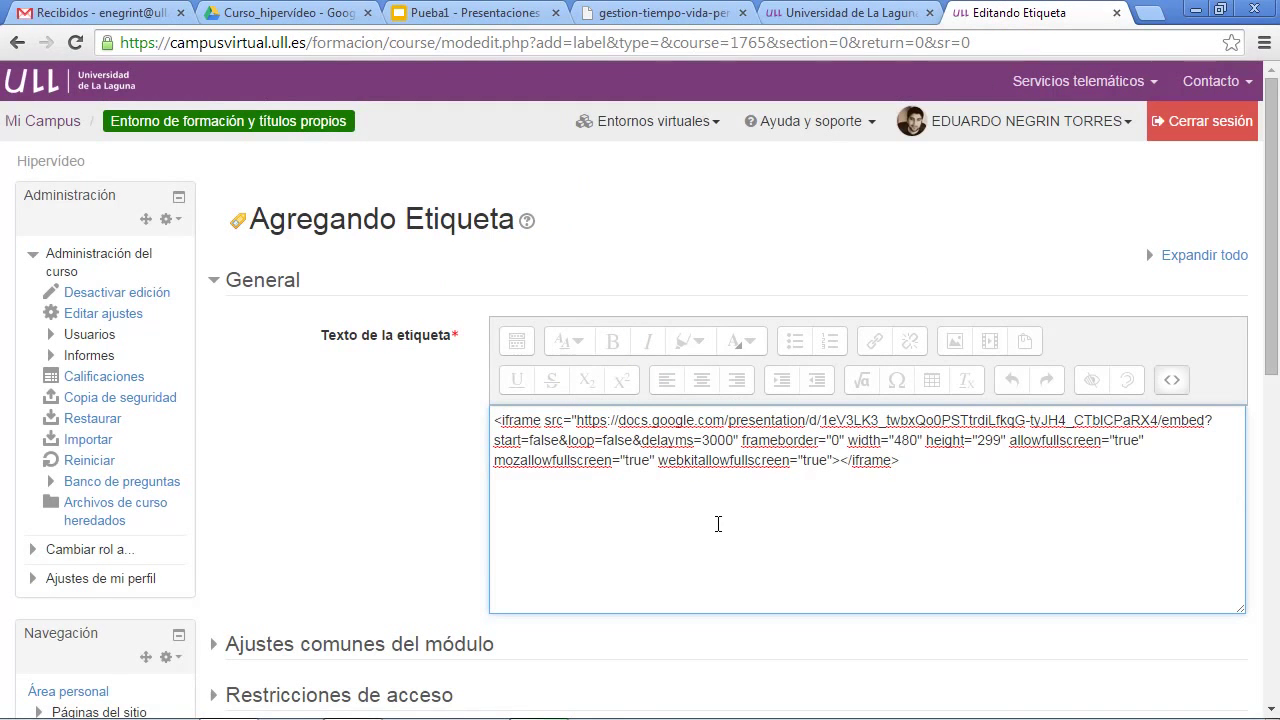
Step: Try to save the label and check the embedded presentation in its text editor
{"action": "scroll", "coordinate": [716, 523], "scroll_direction": "down", "scroll_amount": 2}
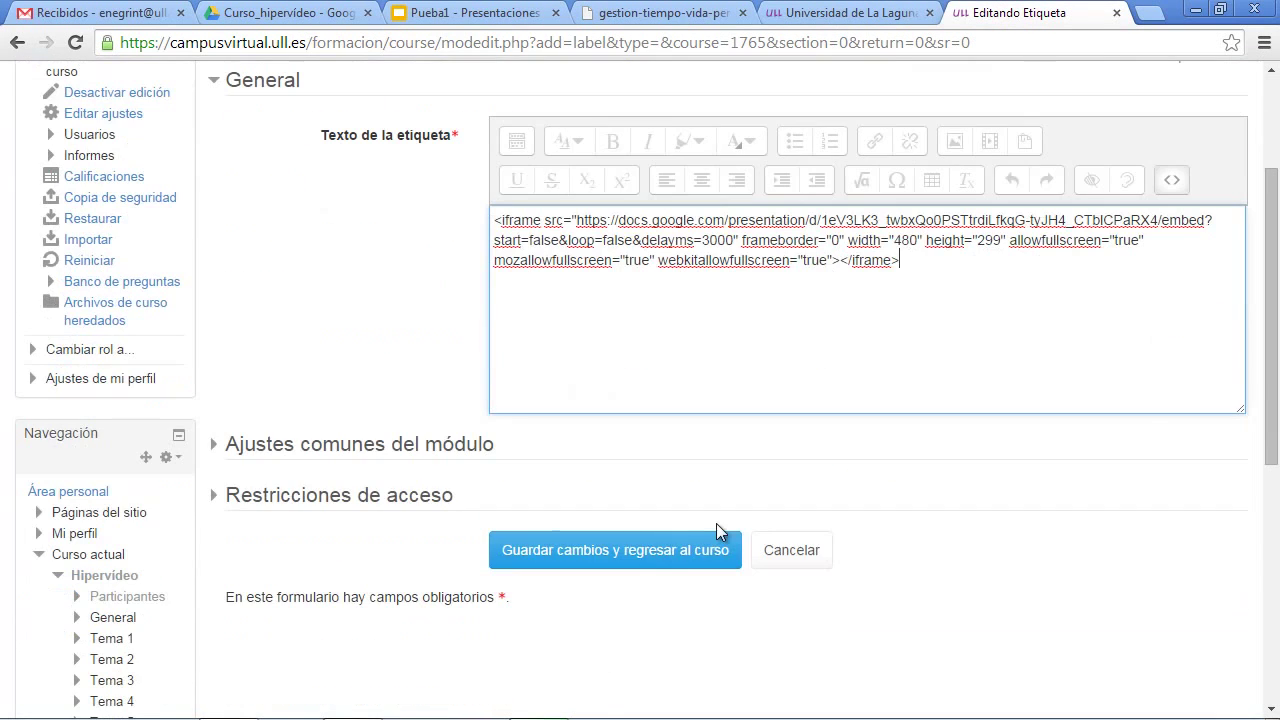
{"action": "left_click", "coordinate": [633, 560]}
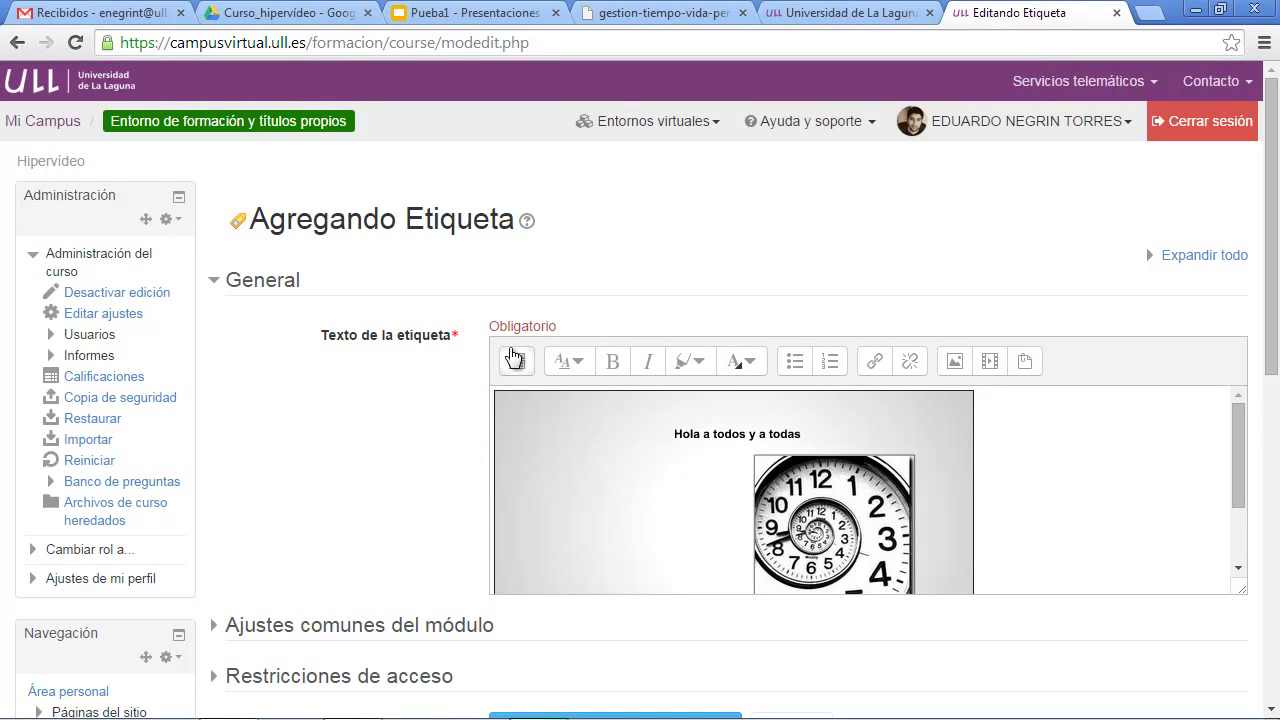
{"action": "scroll", "coordinate": [980, 567], "scroll_direction": "down", "scroll_amount": 2}
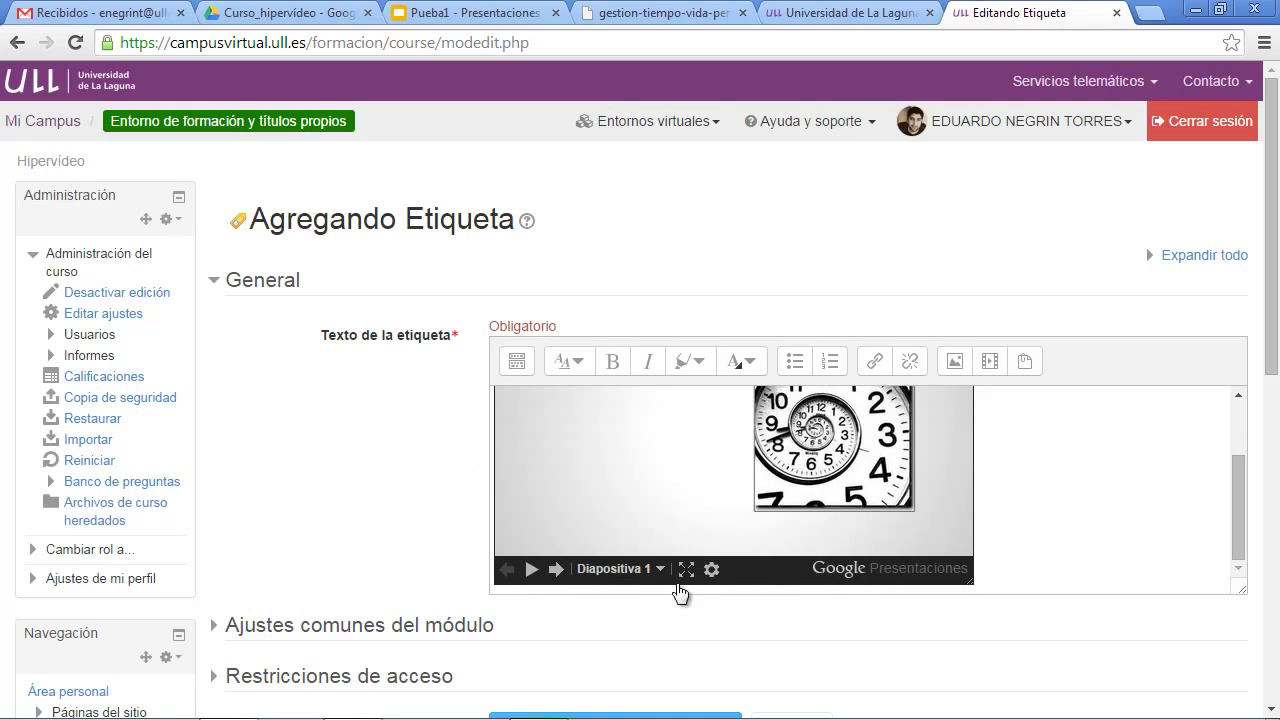
Step: Add the line "Aquí compartimos la presentación..." below the embedded presentation, then save the label and return to the course
{"action": "left_click", "coordinate": [521, 590]}
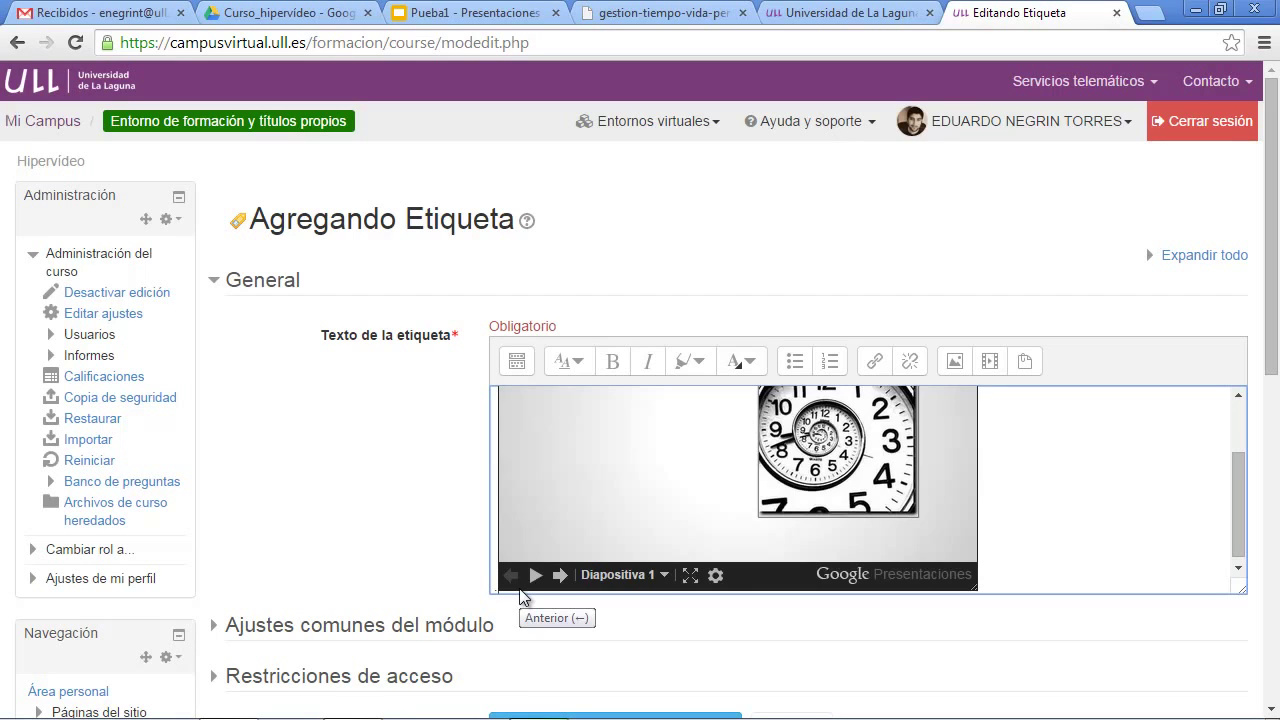
{"action": "key", "text": "Return"}
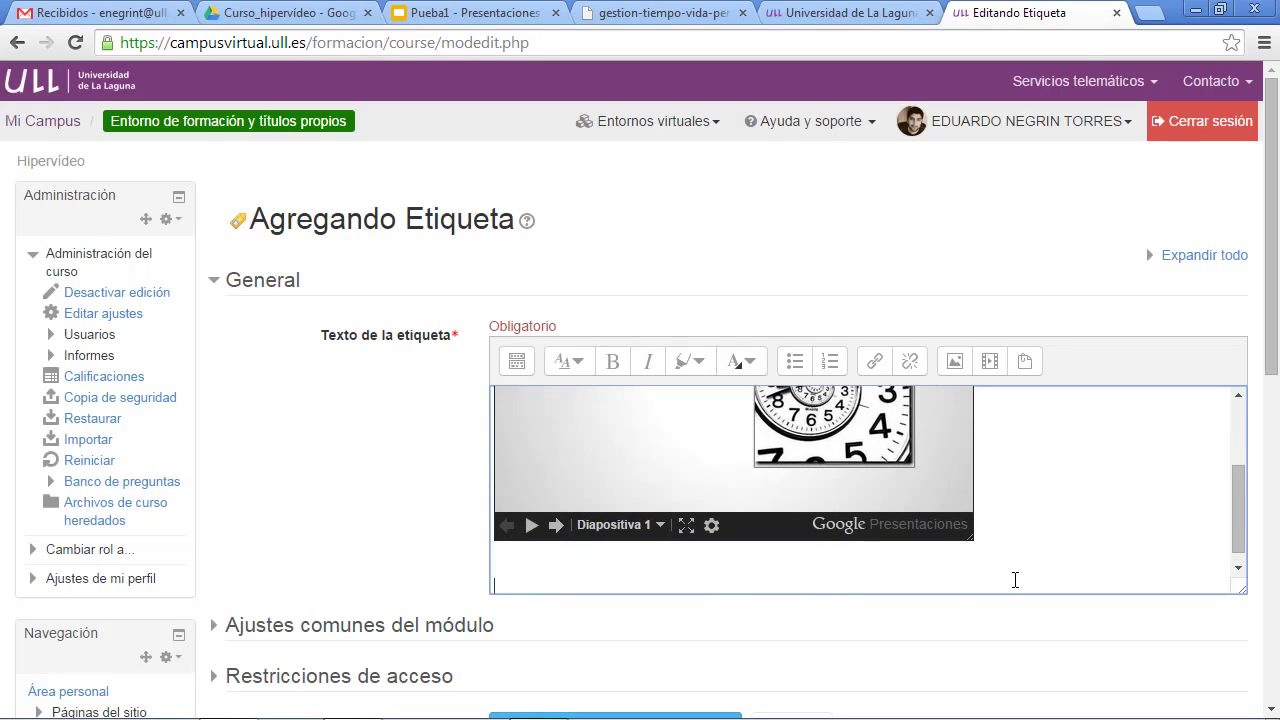
{"action": "type", "text": "Aquí compartimos la presenta"}
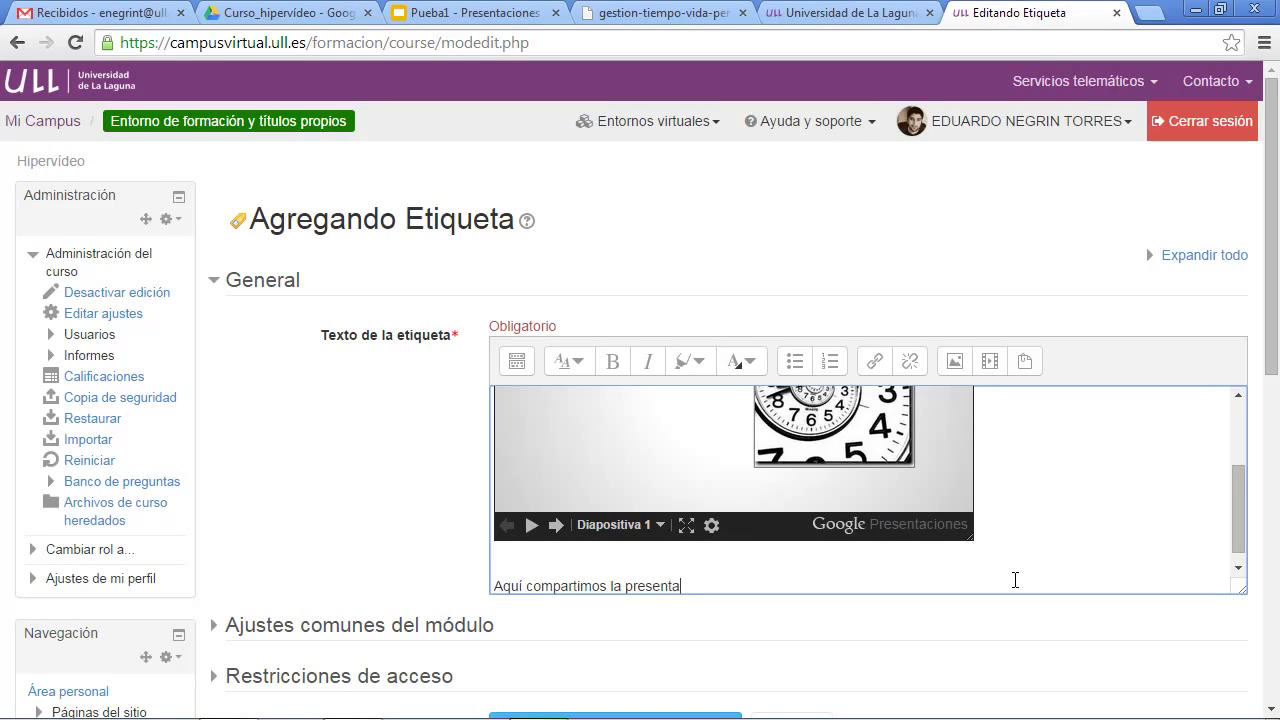
{"action": "type", "text": "ción..."}
{"action": "scroll", "coordinate": [1014, 579], "scroll_direction": "down", "scroll_amount": 1}
{"action": "left_click", "coordinate": [703, 638]}
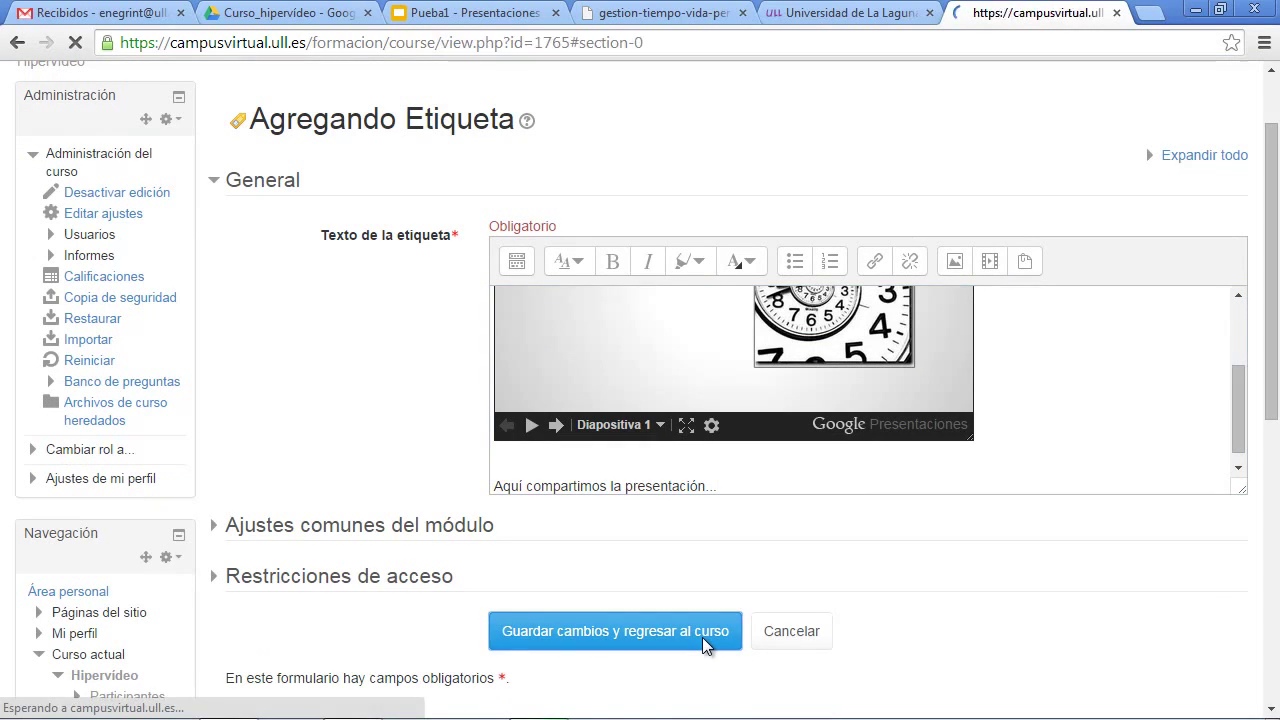
Step: Test the embedded presentation on the course page by advancing a slide, viewing it full screen and opening its options
{"action": "scroll", "coordinate": [746, 584], "scroll_direction": "down", "scroll_amount": 2}
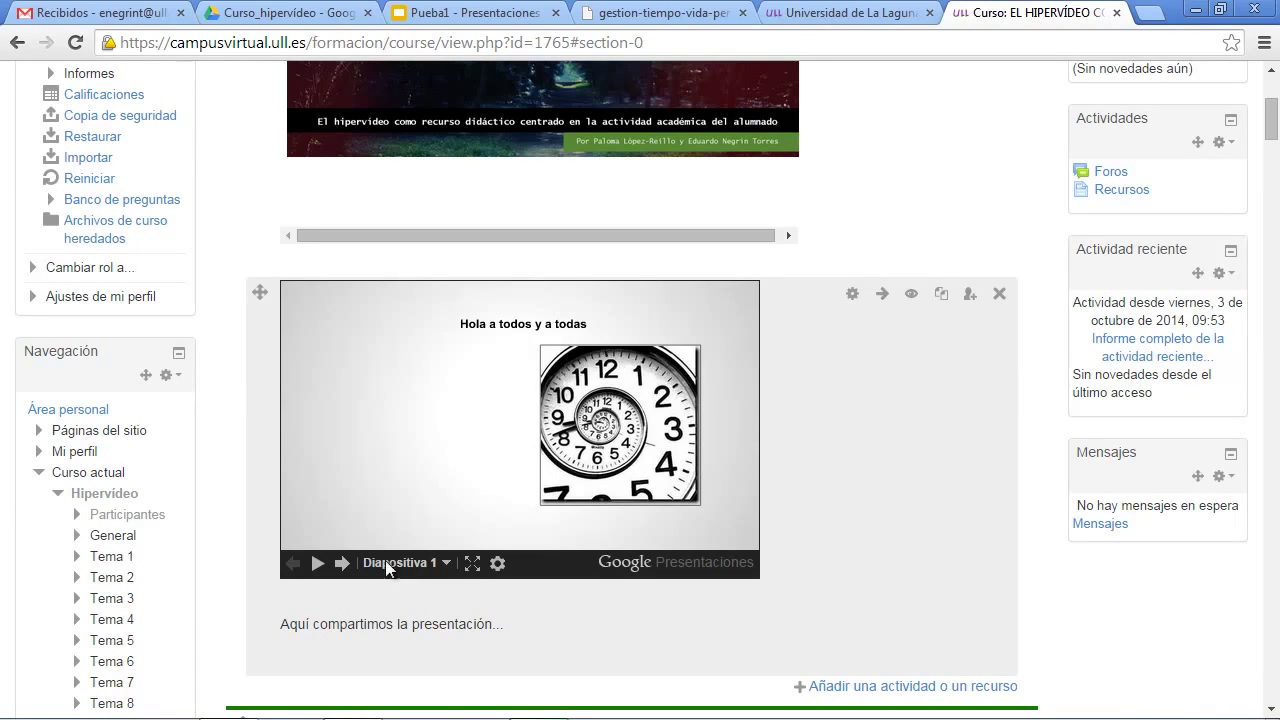
{"action": "left_click", "coordinate": [342, 563]}
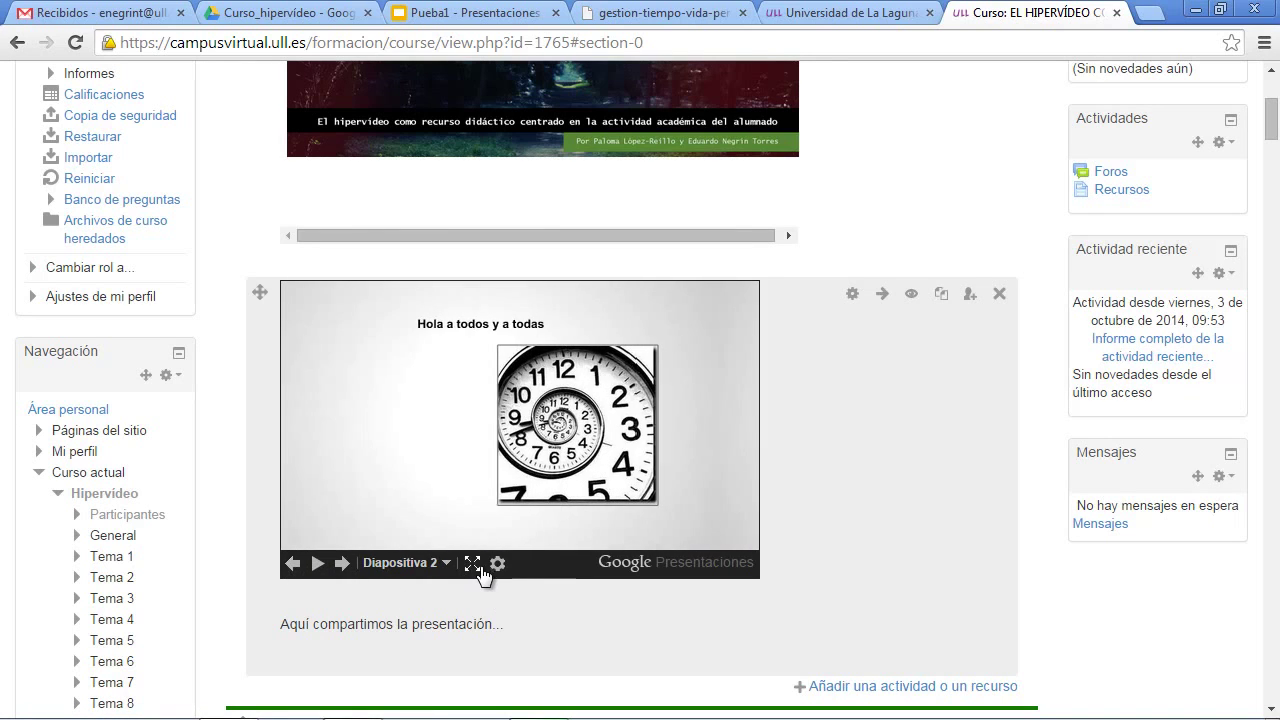
{"action": "left_click", "coordinate": [472, 563]}
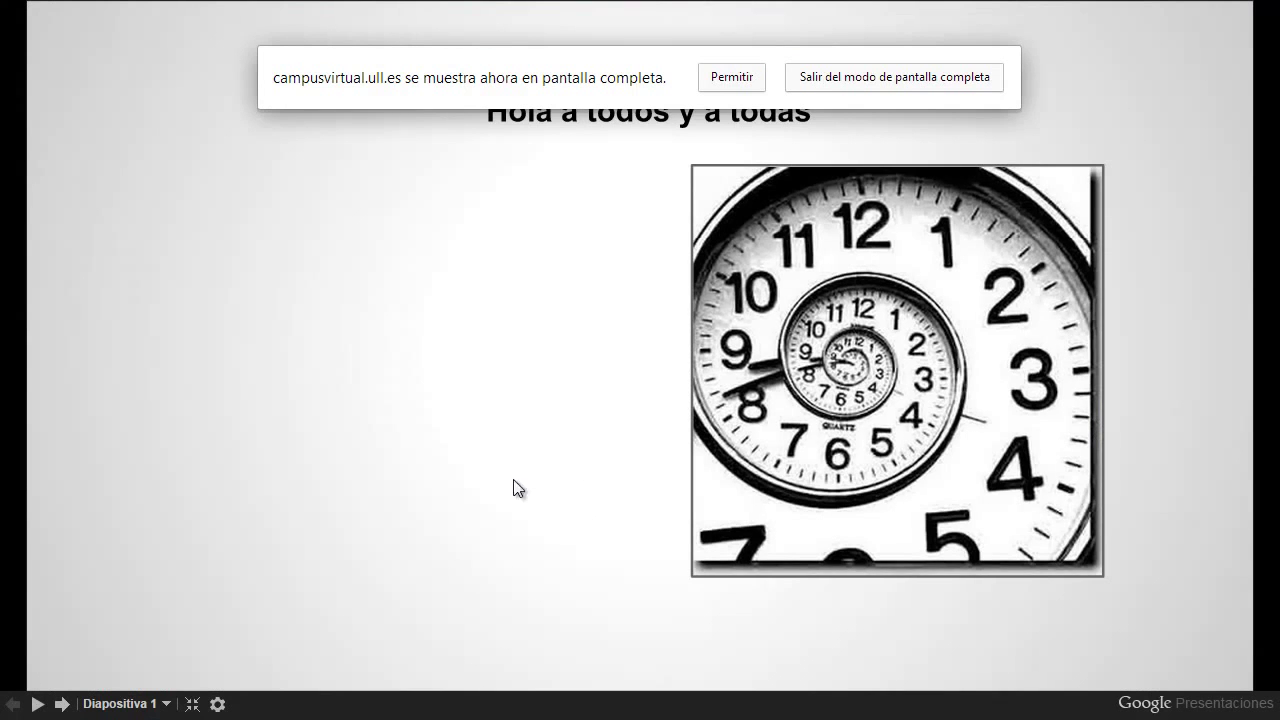
{"action": "left_click", "coordinate": [217, 704]}
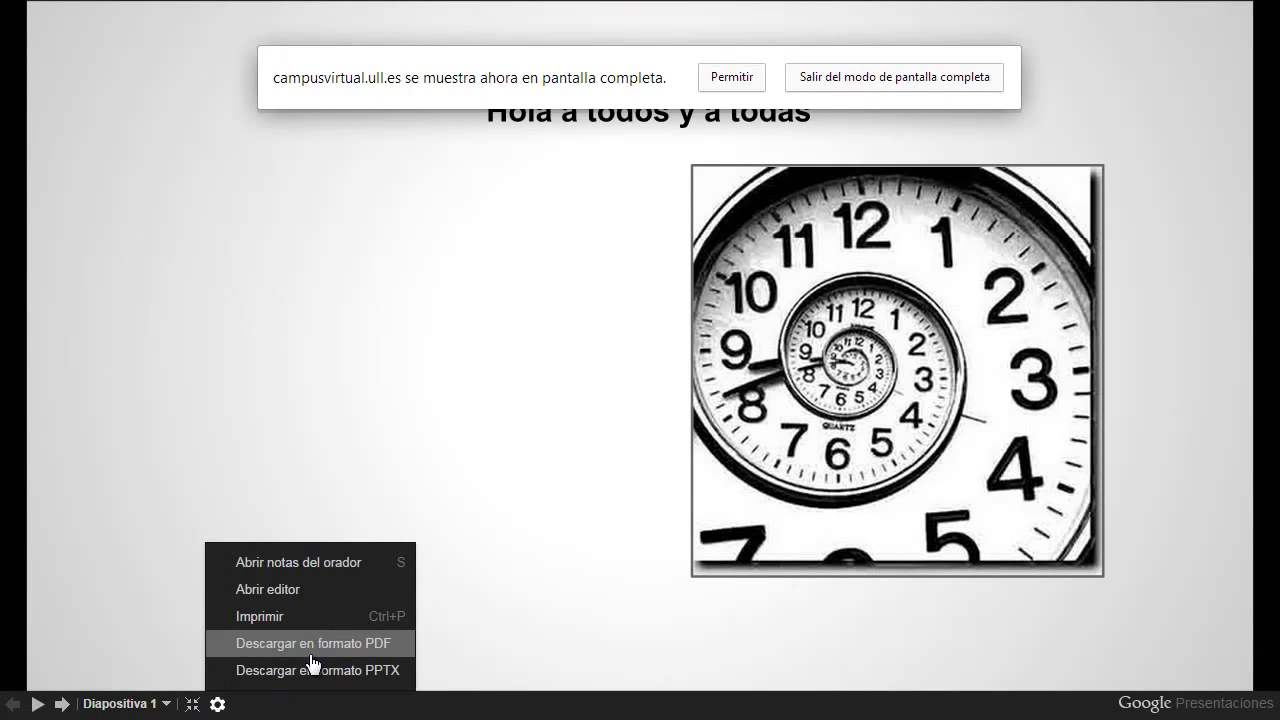